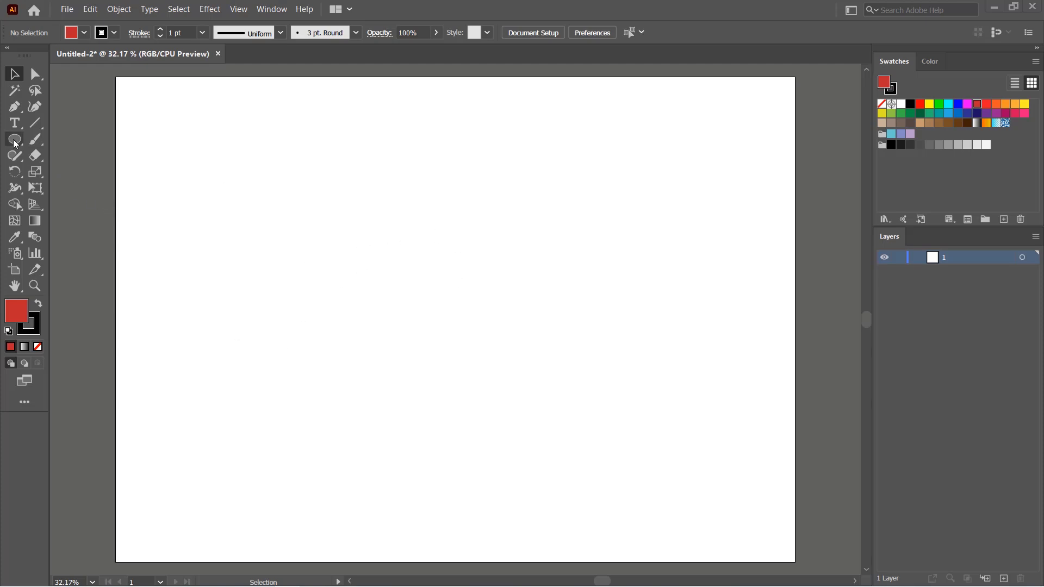
Step: Choose the Polygon Tool from the shape tool flyout
{"action": "mouse_move", "coordinate": [15, 139]}
{"action": "left_mouse_down"}
{"action": "mouse_move", "coordinate": [42, 160]}
{"action": "mouse_move", "coordinate": [55, 187]}
{"action": "left_mouse_up"}
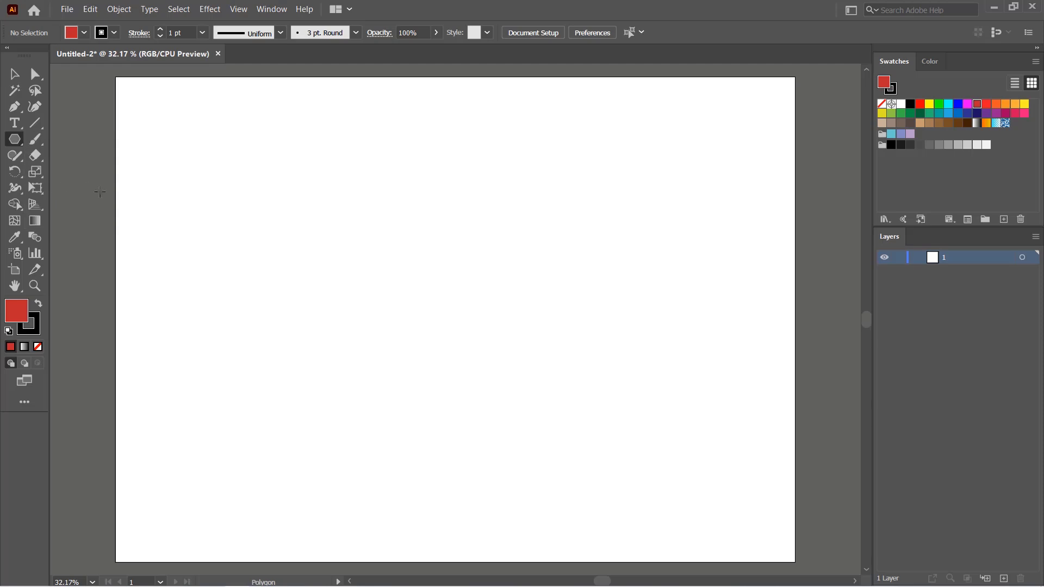
Step: Create a 3-sided polygon triangle with its fill set to None, leaving only the outline
{"action": "left_click", "coordinate": [379, 253]}
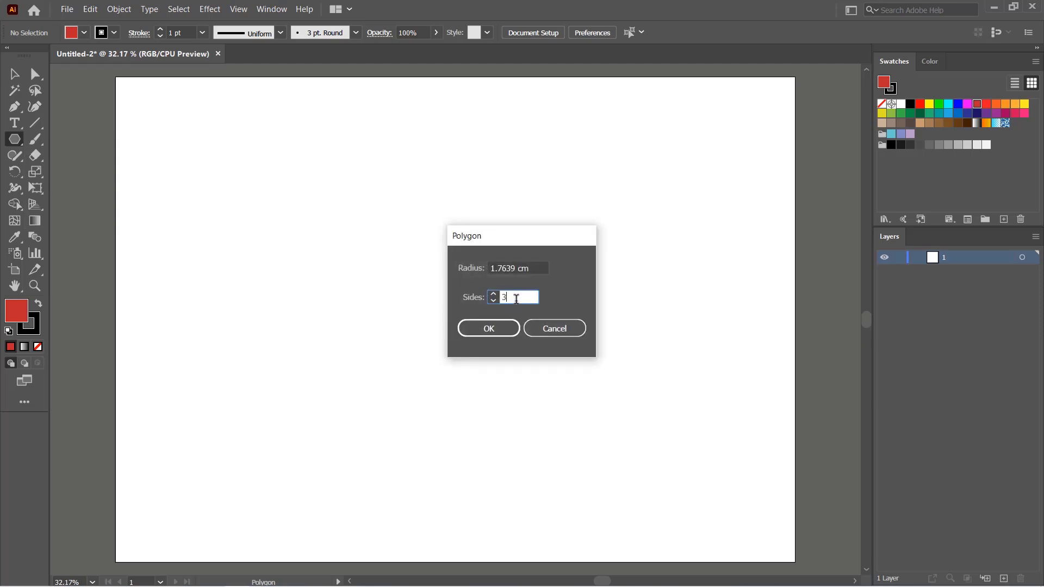
{"action": "left_click", "coordinate": [506, 327]}
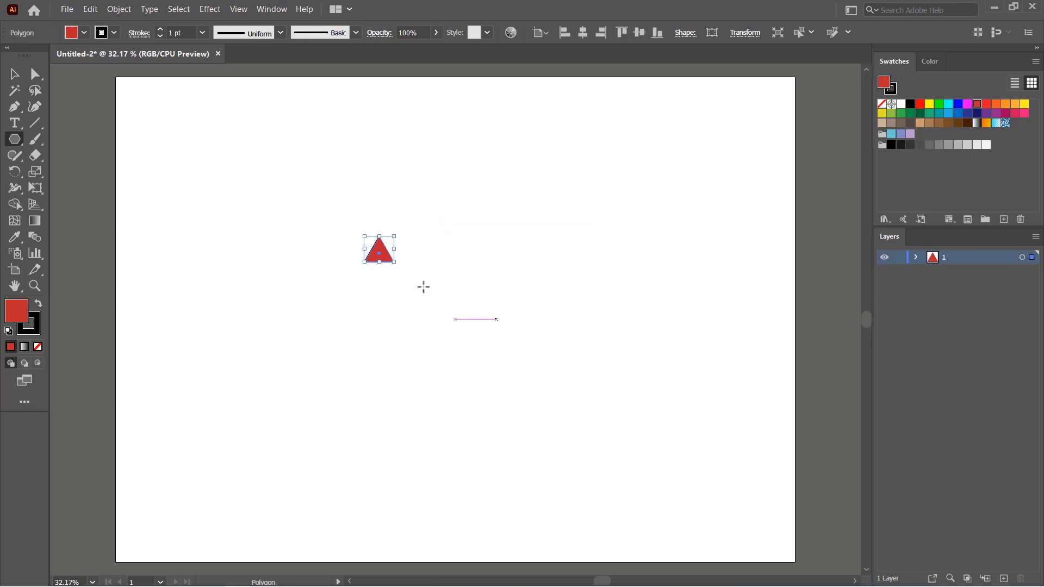
{"action": "left_click", "coordinate": [84, 33]}
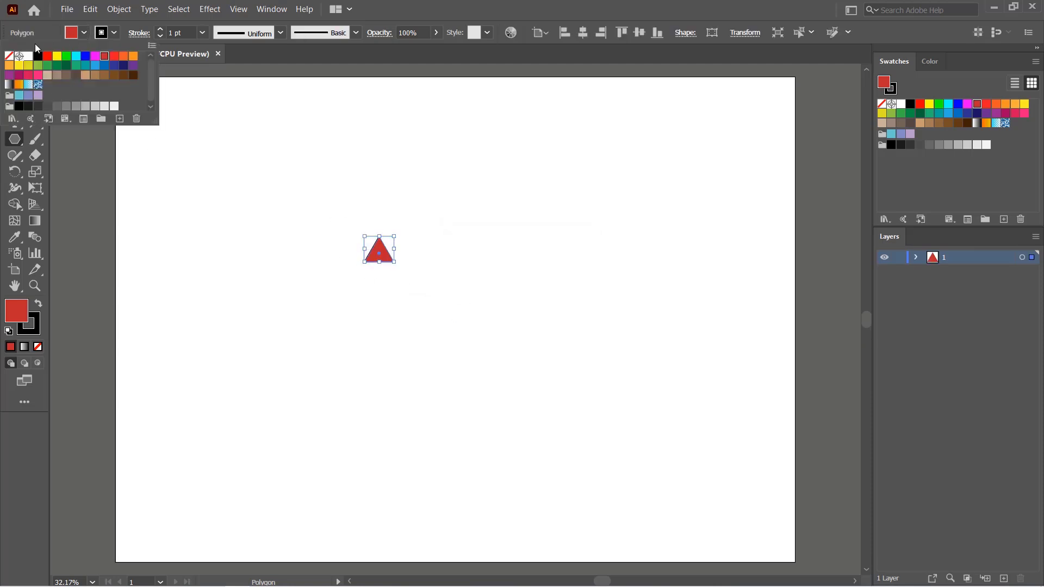
{"action": "left_click", "coordinate": [8, 56]}
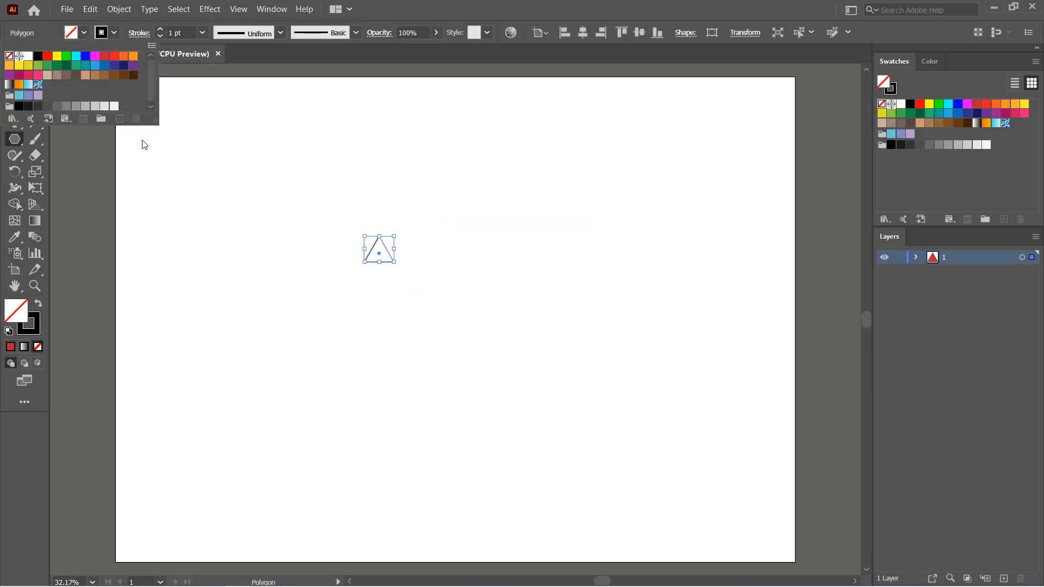
{"action": "left_click", "coordinate": [318, 200]}
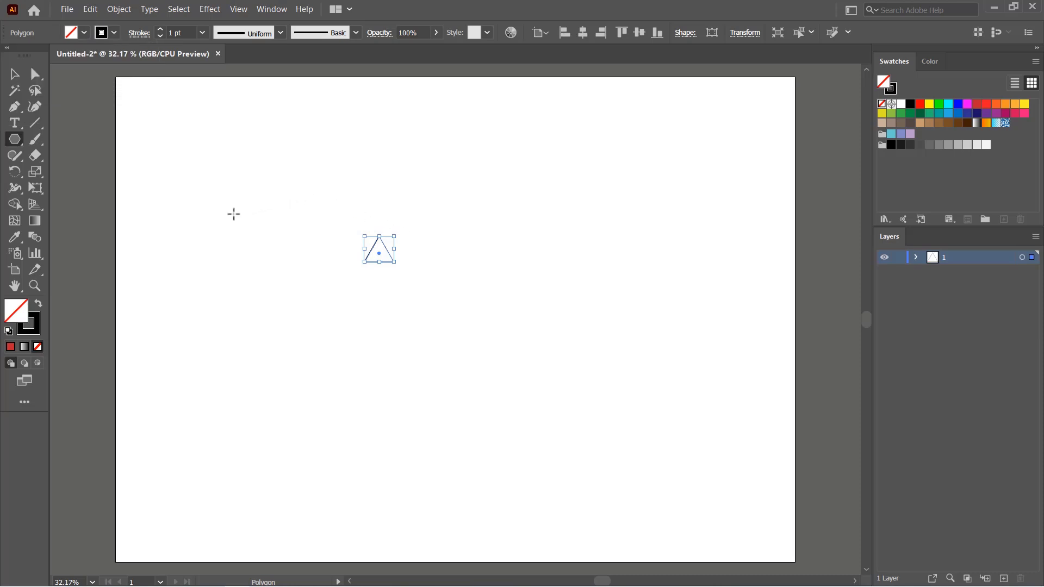
{"action": "left_click", "coordinate": [15, 73]}
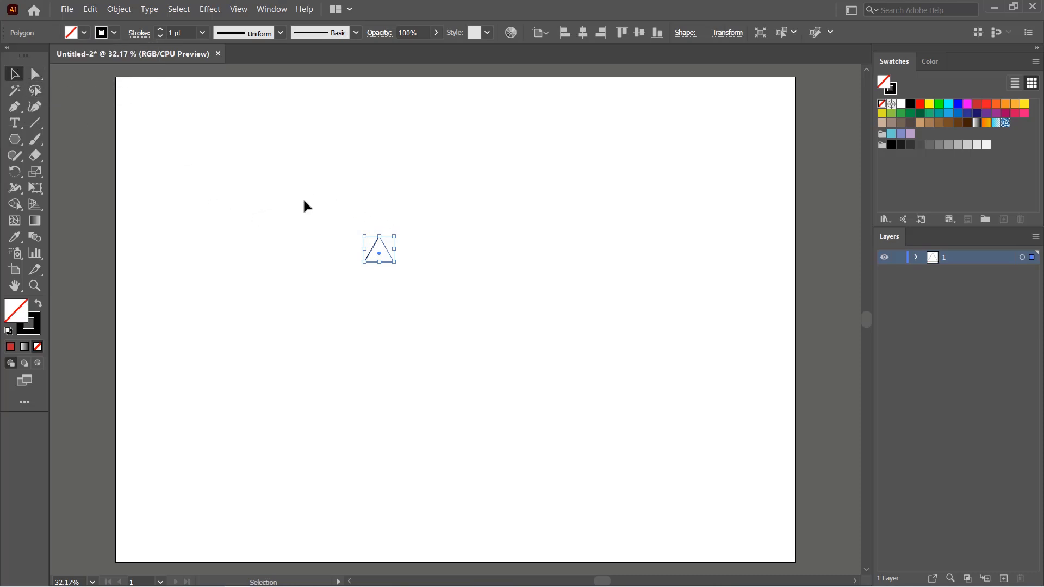
Step: Enlarge the triangle, move it right, and Alt-drag overlapping copies into a crown cluster
{"action": "left_click", "coordinate": [367, 265]}
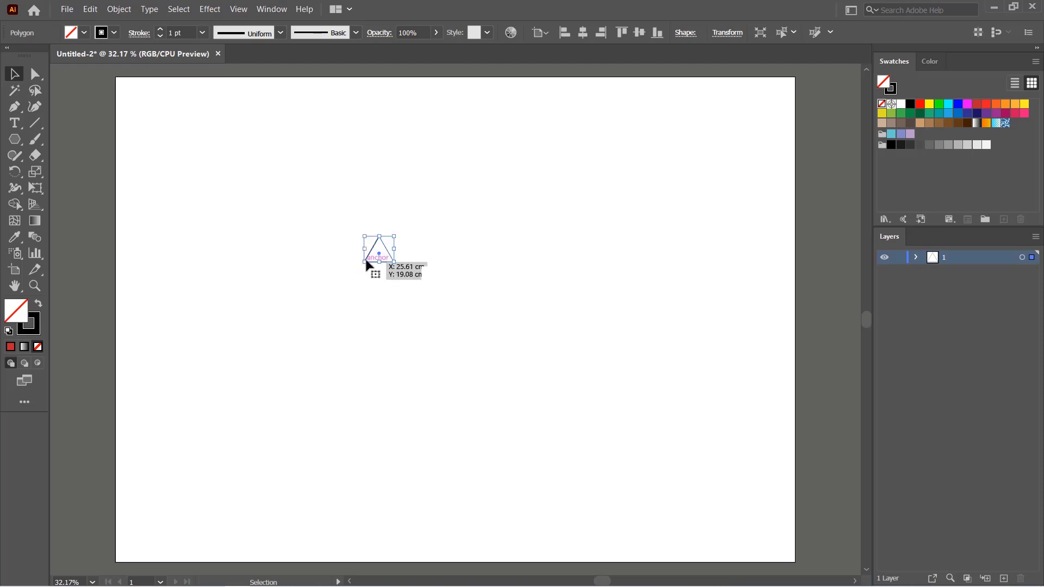
{"action": "left_click_drag", "start_coordinate": [365, 262], "coordinate": [305, 314]}
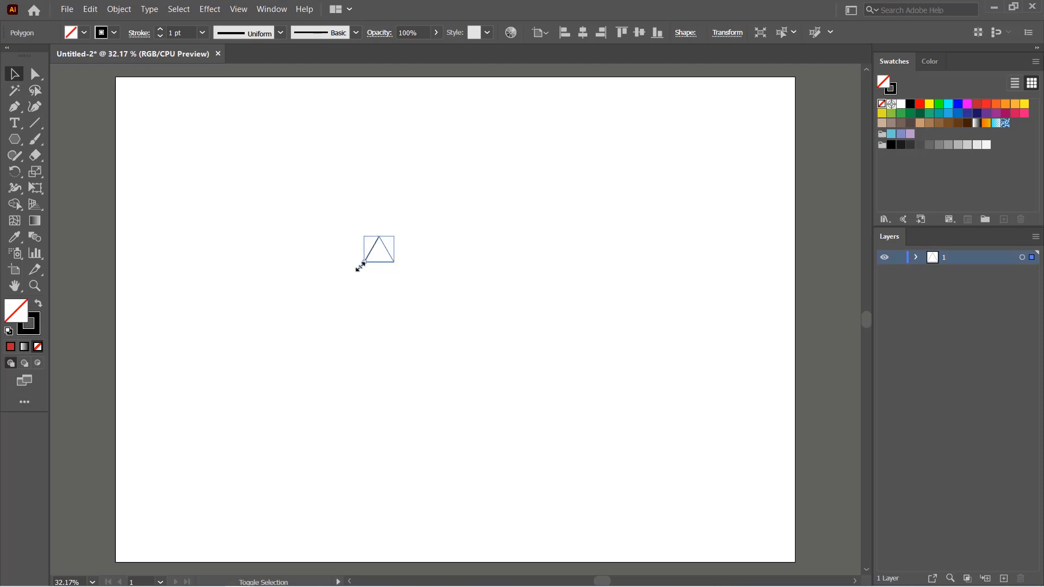
{"action": "left_click_drag", "start_coordinate": [383, 284], "coordinate": [445, 274]}
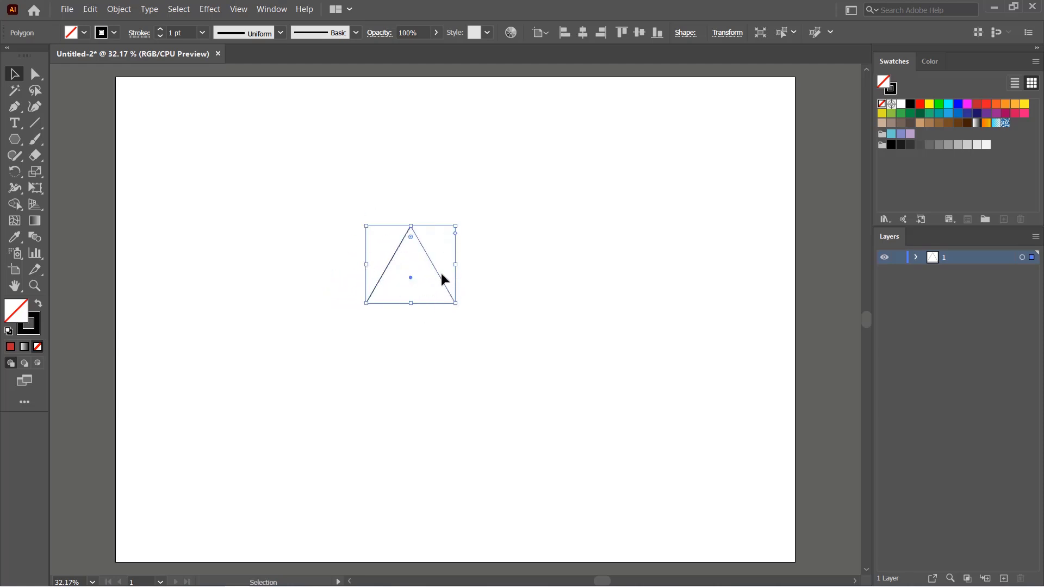
{"action": "left_click_drag", "start_coordinate": [455, 275], "coordinate": [480, 222]}
{"action": "mouse_move", "coordinate": [438, 279]}
{"action": "left_mouse_down"}
{"action": "mouse_move", "coordinate": [488, 235]}
{"action": "mouse_move", "coordinate": [482, 261]}
{"action": "mouse_move", "coordinate": [400, 262]}
{"action": "mouse_move", "coordinate": [448, 347]}
{"action": "left_mouse_up"}
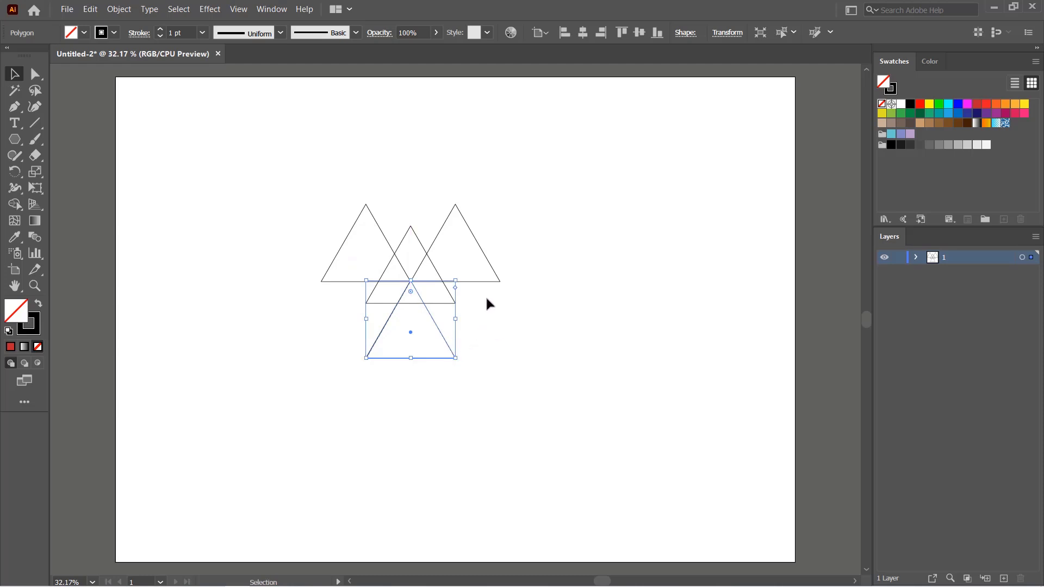
{"action": "scroll", "coordinate": [499, 318], "scroll_direction": "down", "scroll_amount": 1}
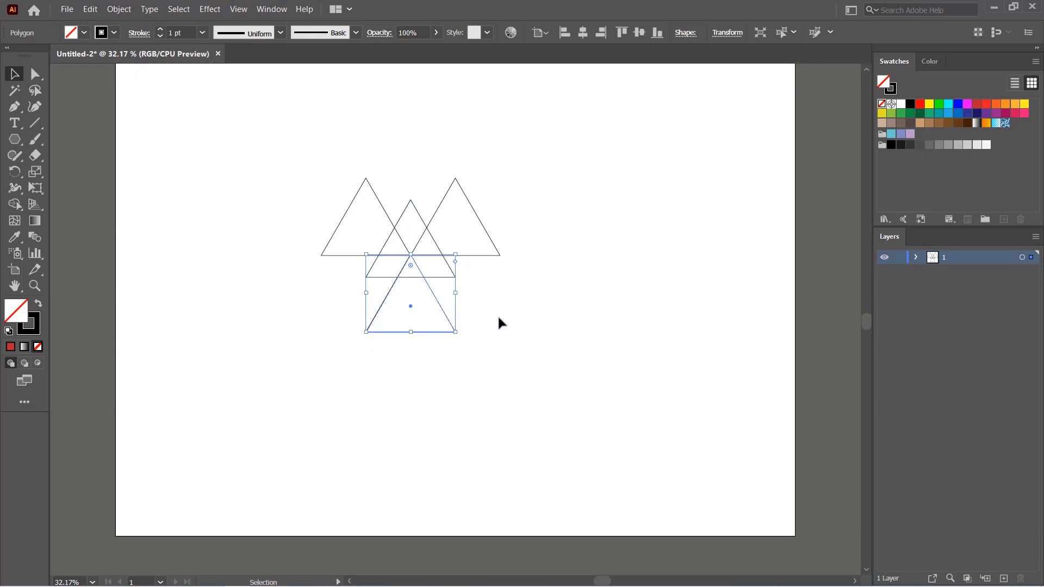
{"action": "right_click", "coordinate": [15, 140]}
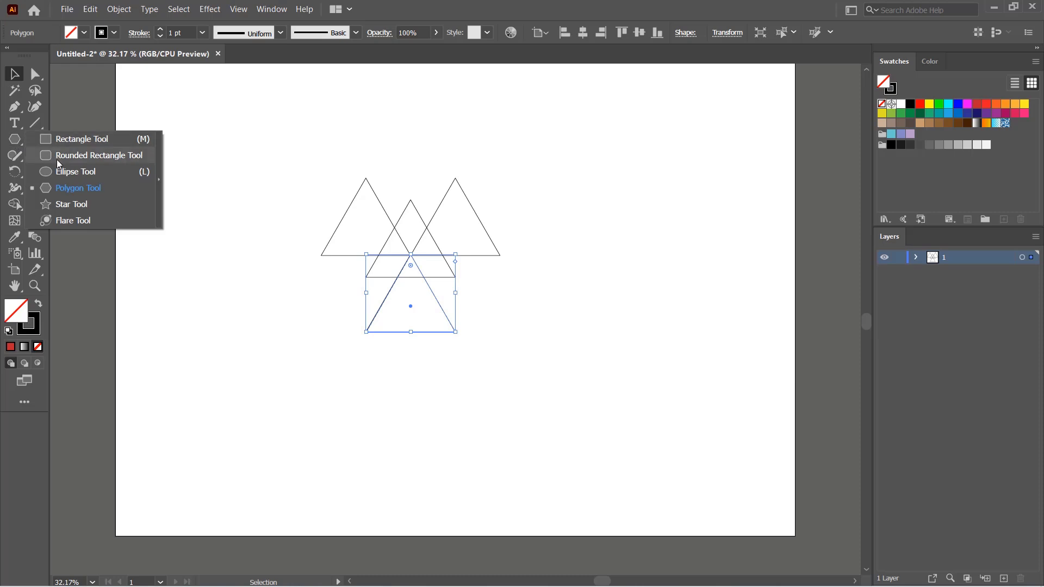
Step: Draw a tall thin rectangle trunk under the lowest triangle, then select all five shapes
{"action": "left_click", "coordinate": [65, 140]}
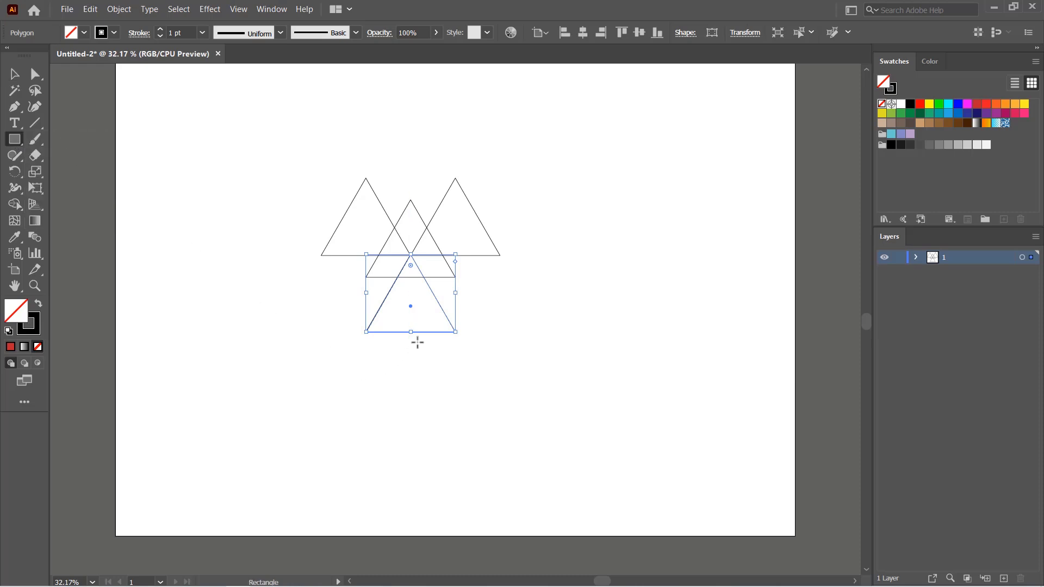
{"action": "left_click", "coordinate": [14, 74]}
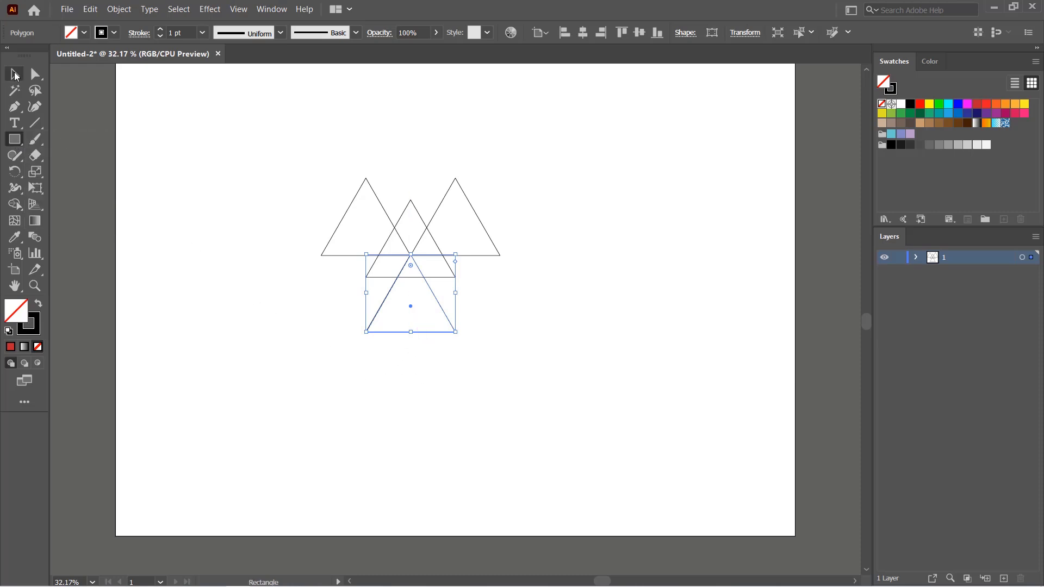
{"action": "left_click", "coordinate": [227, 196]}
{"action": "left_click", "coordinate": [15, 139]}
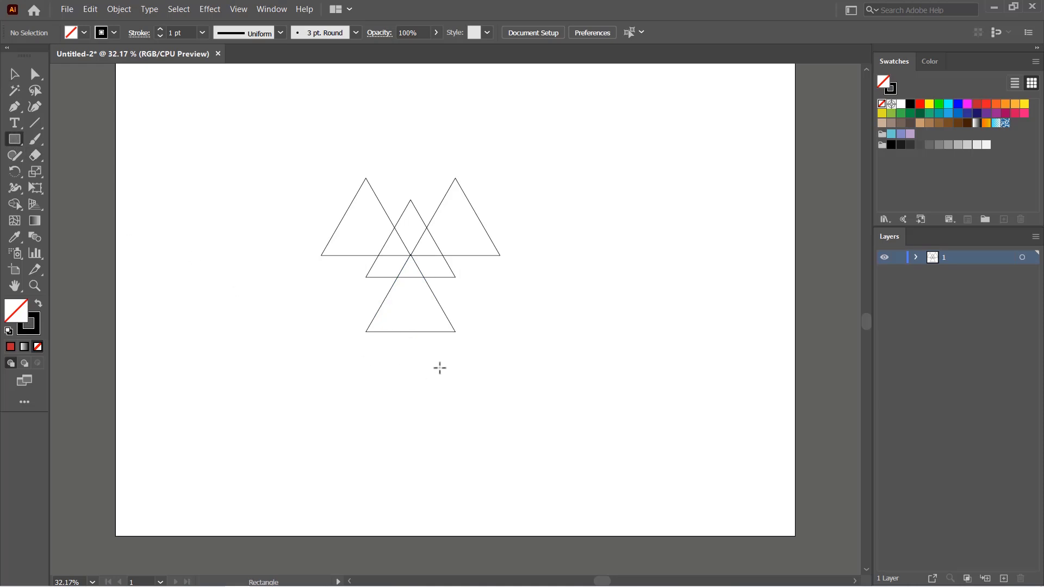
{"action": "left_click_drag", "start_coordinate": [417, 331], "coordinate": [405, 469]}
{"action": "left_click", "coordinate": [15, 74]}
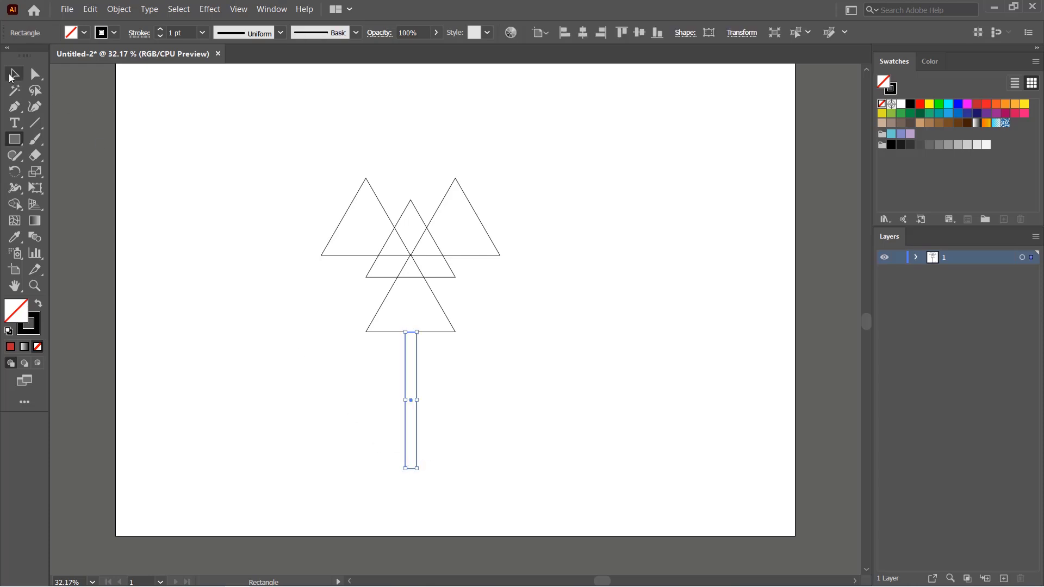
{"action": "left_click", "coordinate": [207, 167]}
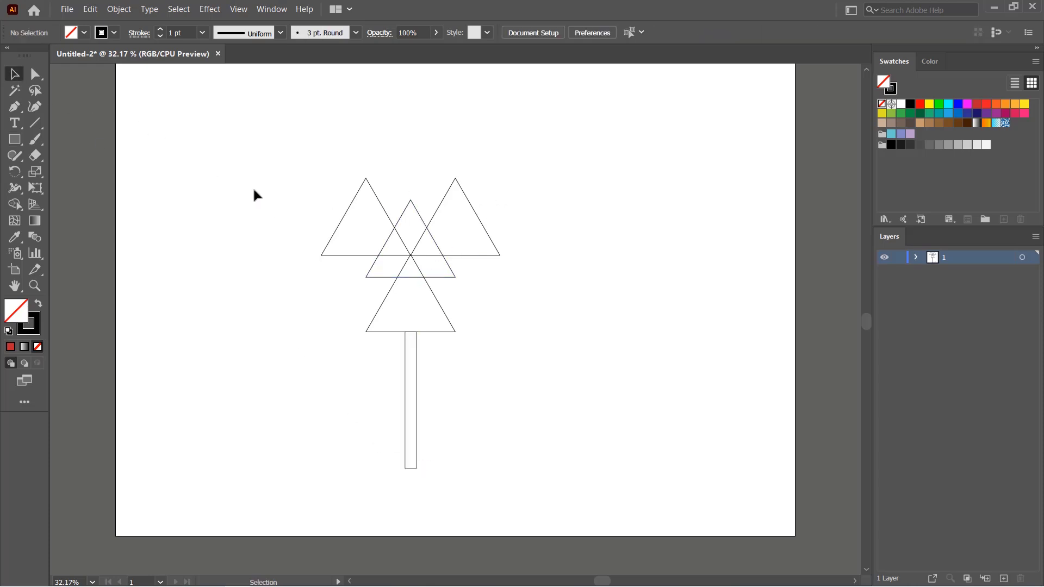
{"action": "left_click_drag", "start_coordinate": [522, 157], "coordinate": [307, 504]}
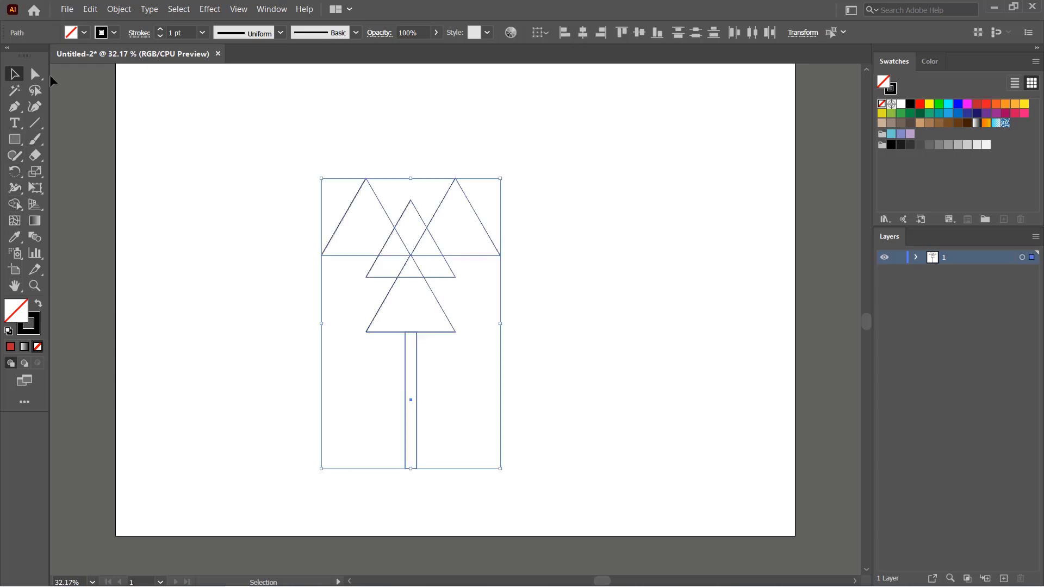
Step: Use the Shape Builder to unite the left, right, centre and lower triangle regions
{"action": "left_click", "coordinate": [16, 206]}
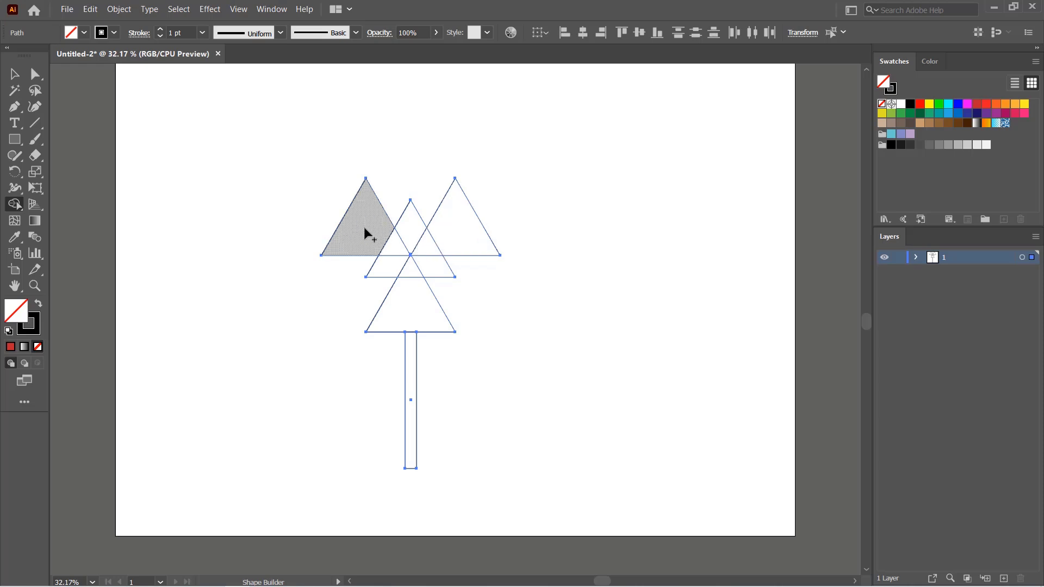
{"action": "left_click", "coordinate": [396, 235]}
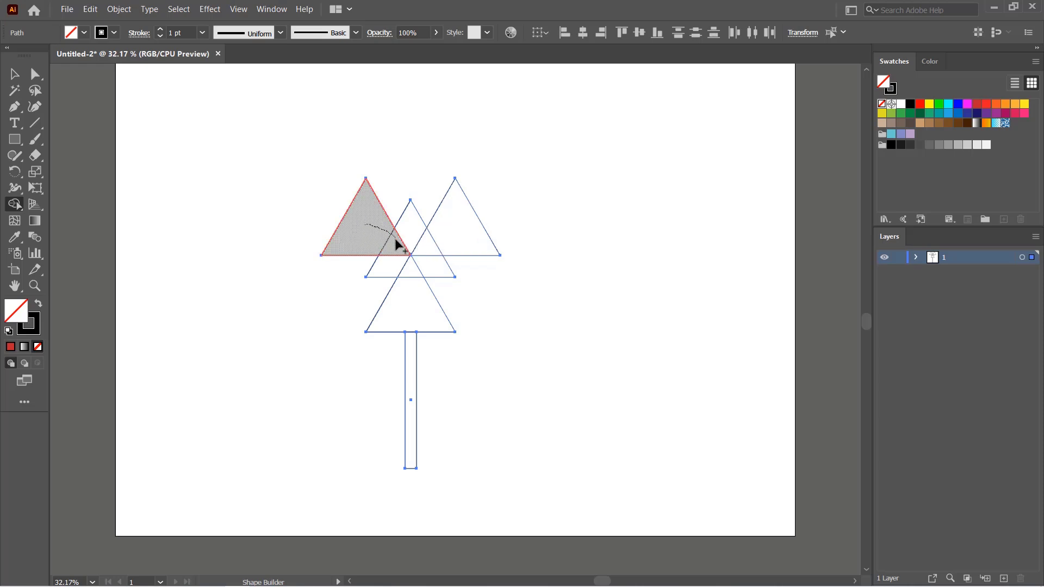
{"action": "left_click", "coordinate": [444, 247]}
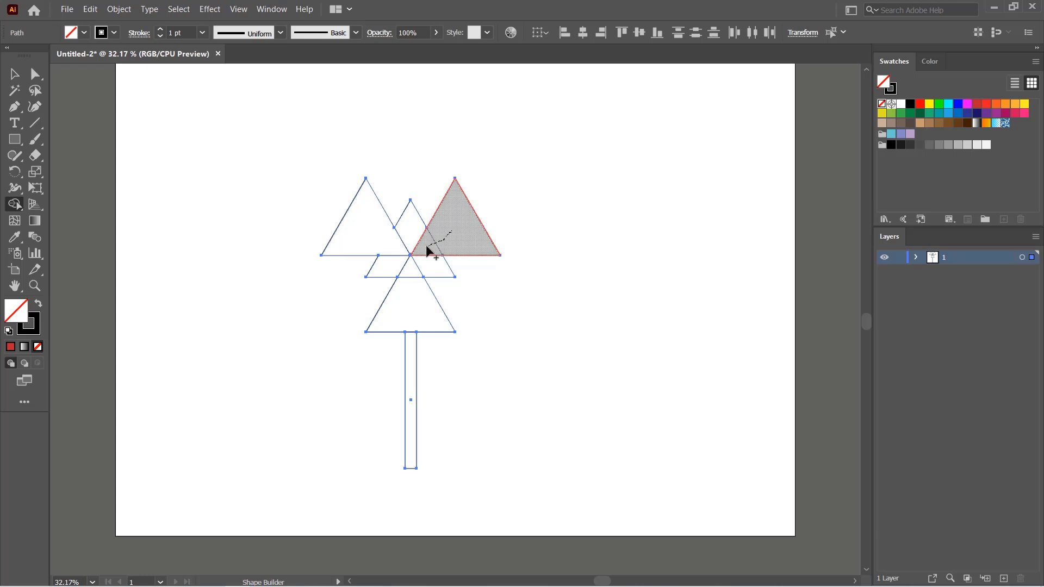
{"action": "left_click", "coordinate": [432, 245]}
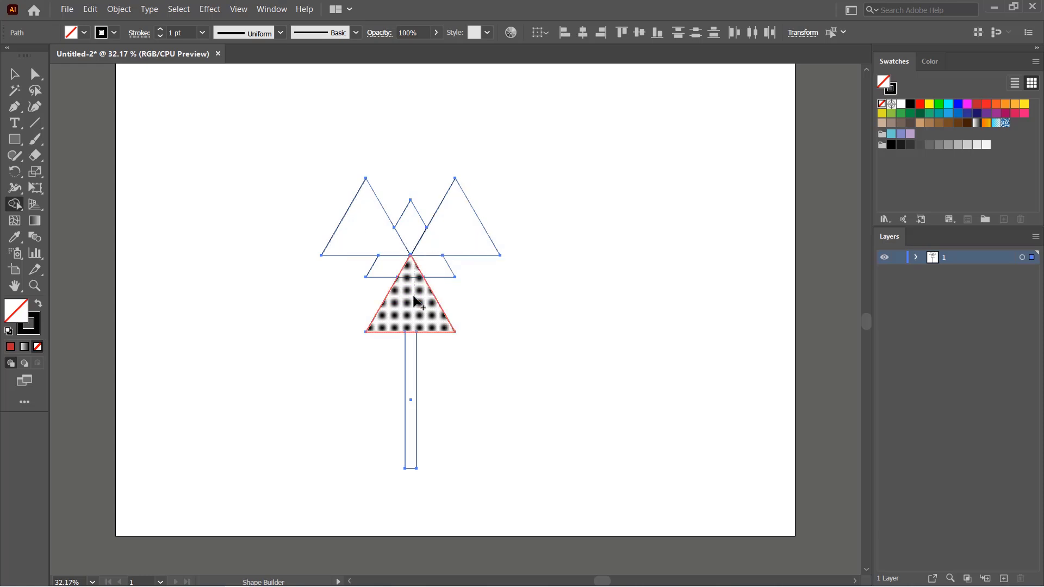
{"action": "left_click_drag", "start_coordinate": [414, 272], "coordinate": [419, 308]}
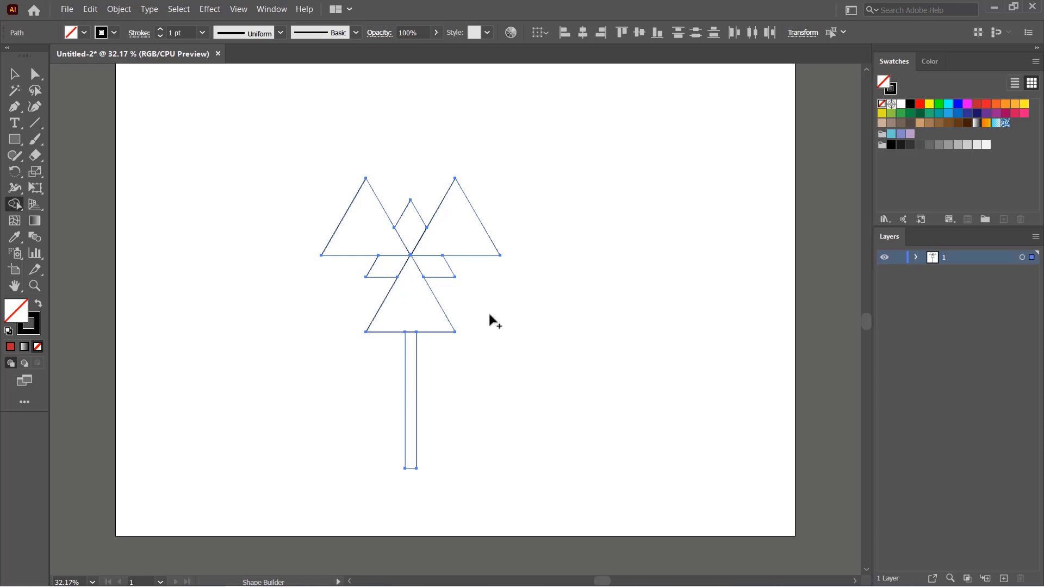
{"action": "left_click_drag", "start_coordinate": [408, 245], "coordinate": [471, 250]}
Step: Delete the parallelogram, diamond and sliver gaps, and merge the lower triangle with its stem
{"action": "left_click_drag", "start_coordinate": [454, 266], "coordinate": [442, 289]}
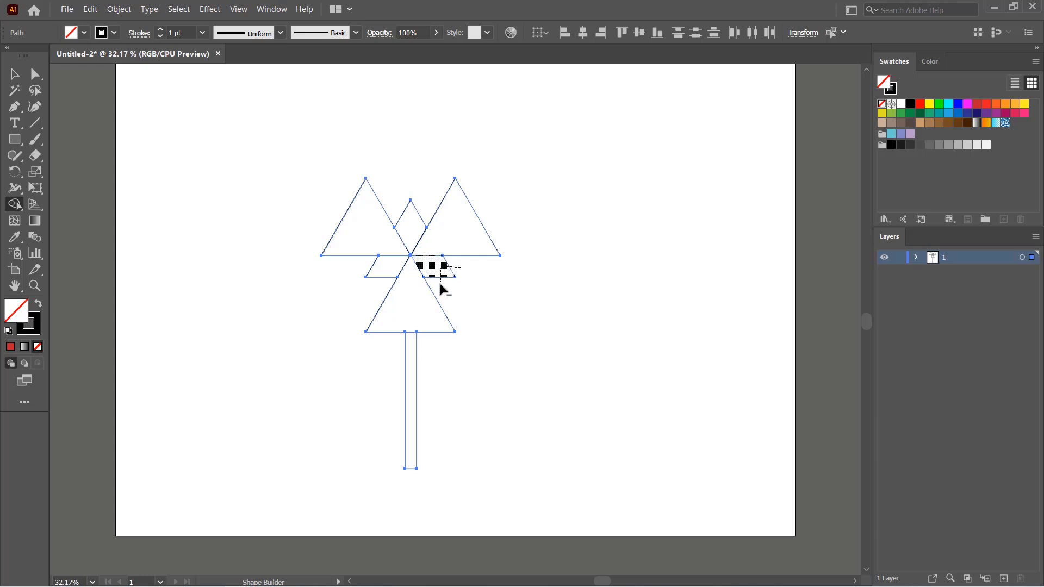
{"action": "left_click", "coordinate": [408, 219], "text": "alt"}
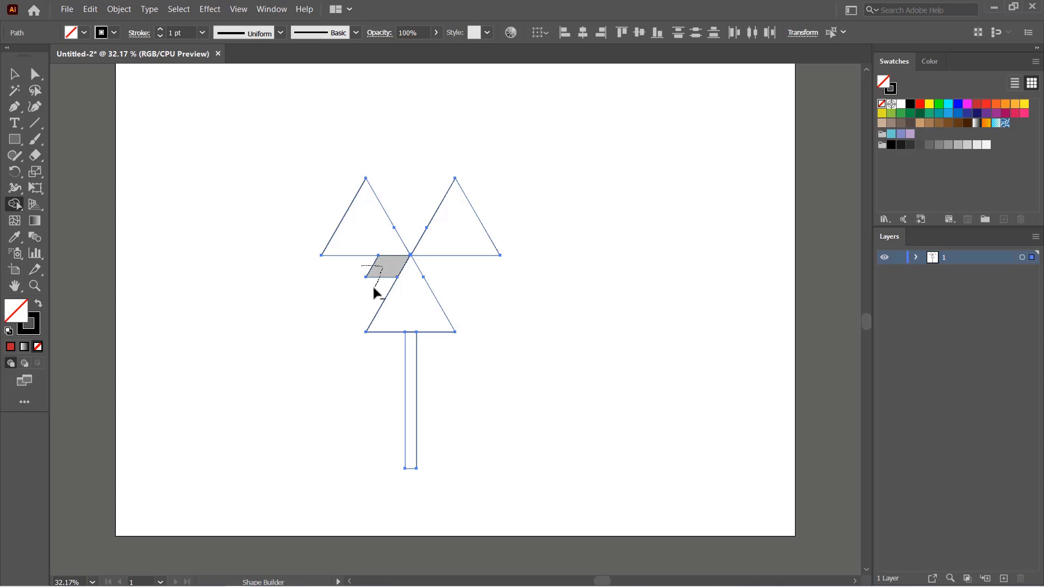
{"action": "left_click", "coordinate": [377, 269], "text": "alt"}
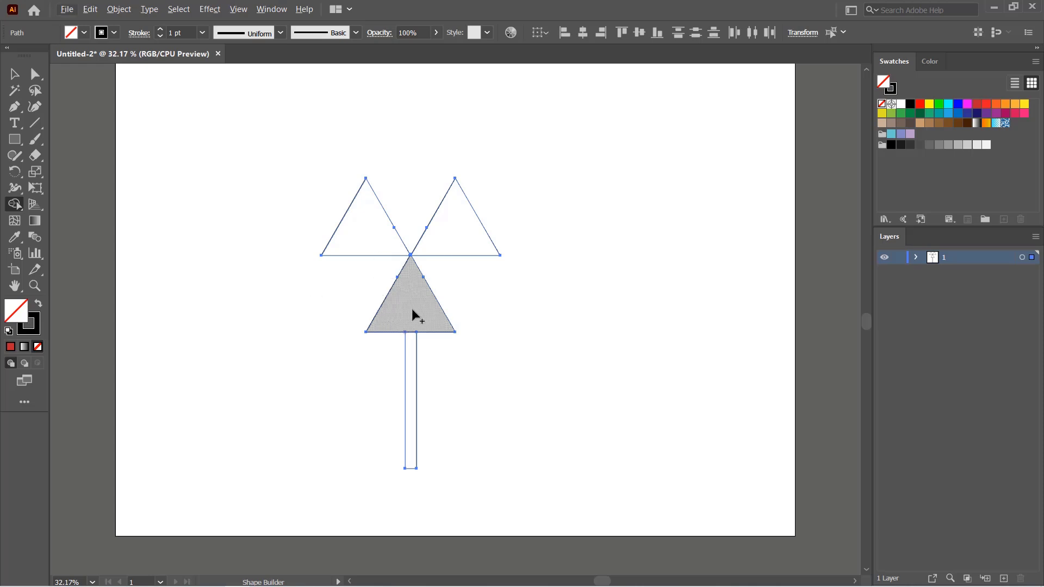
{"action": "left_click_drag", "start_coordinate": [412, 315], "coordinate": [414, 349]}
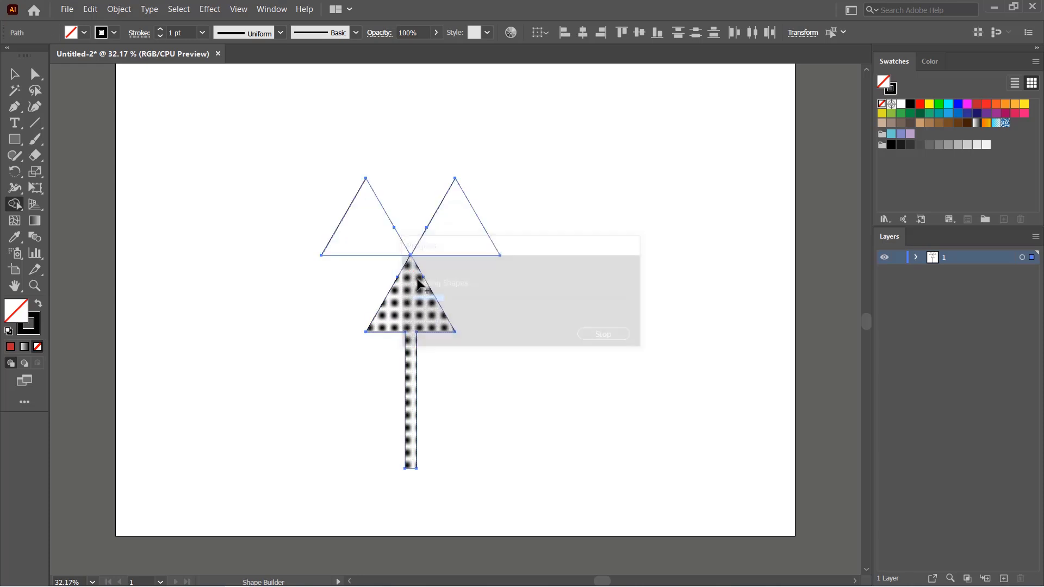
{"action": "left_click_drag", "start_coordinate": [394, 253], "coordinate": [419, 275]}
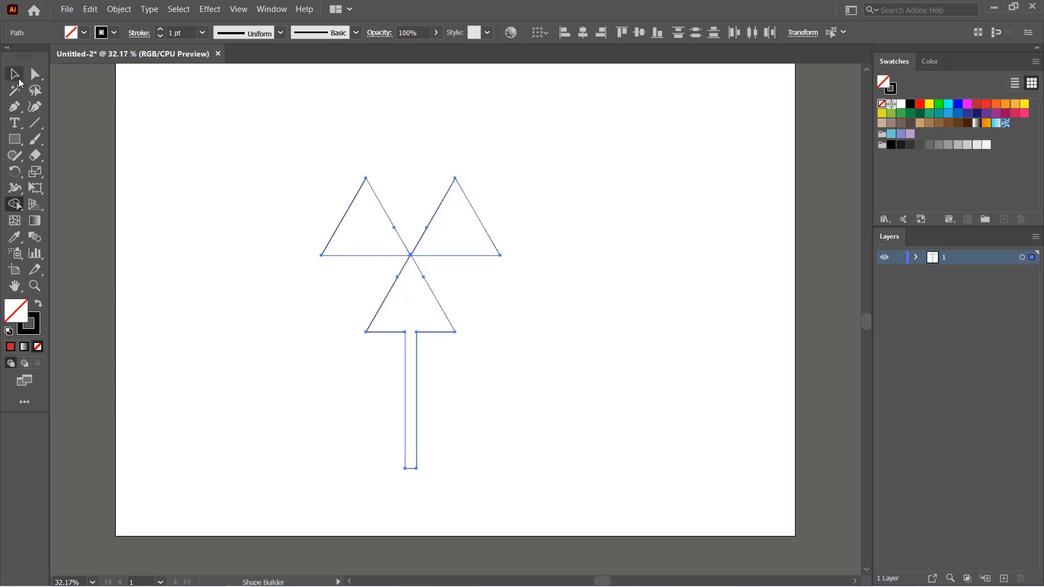
{"action": "left_click", "coordinate": [14, 74]}
Step: Fill the right triangle red
{"action": "left_click", "coordinate": [242, 215]}
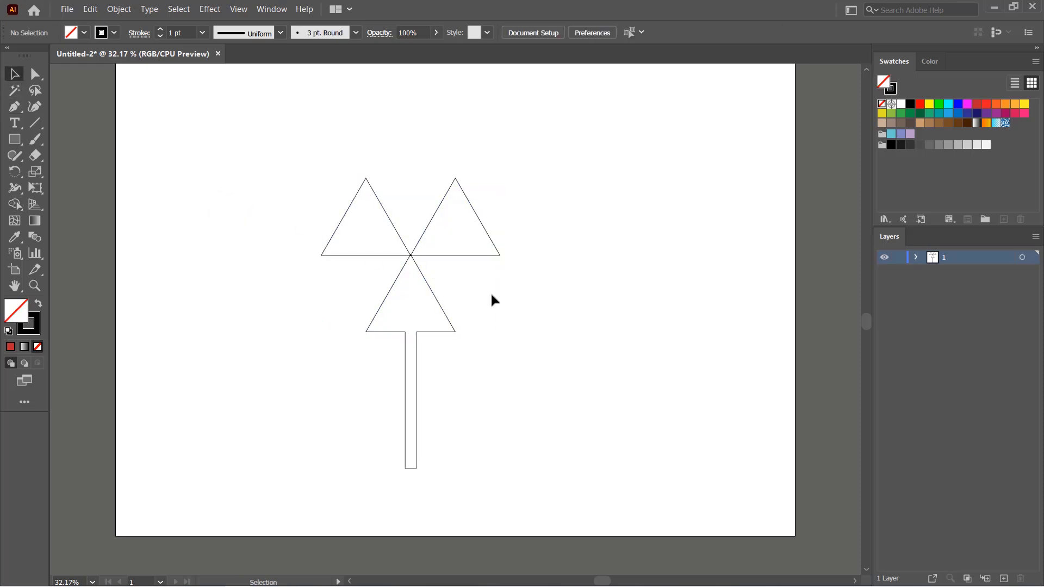
{"action": "left_click", "coordinate": [471, 255]}
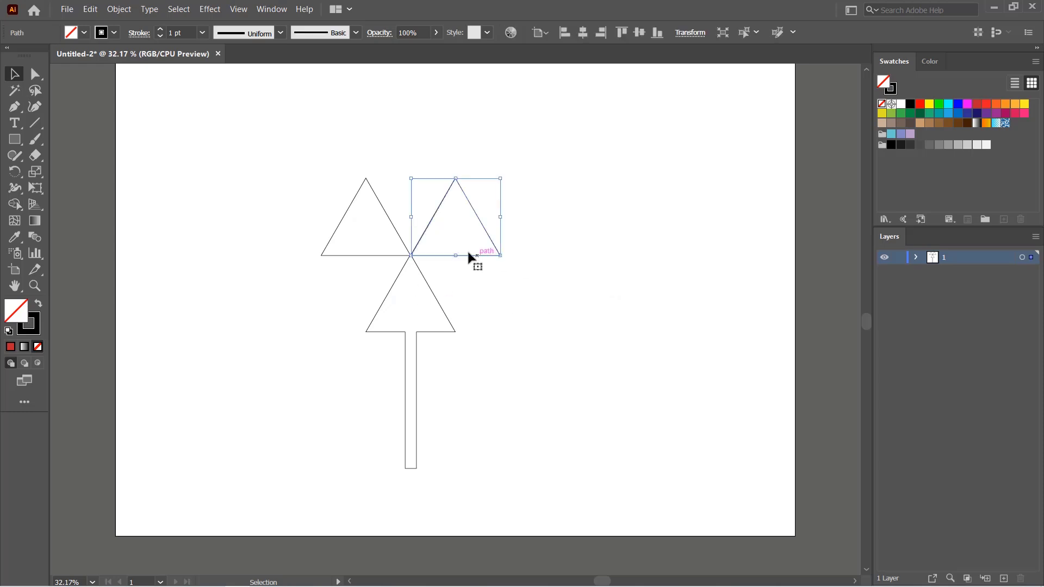
{"action": "left_click", "coordinate": [85, 33]}
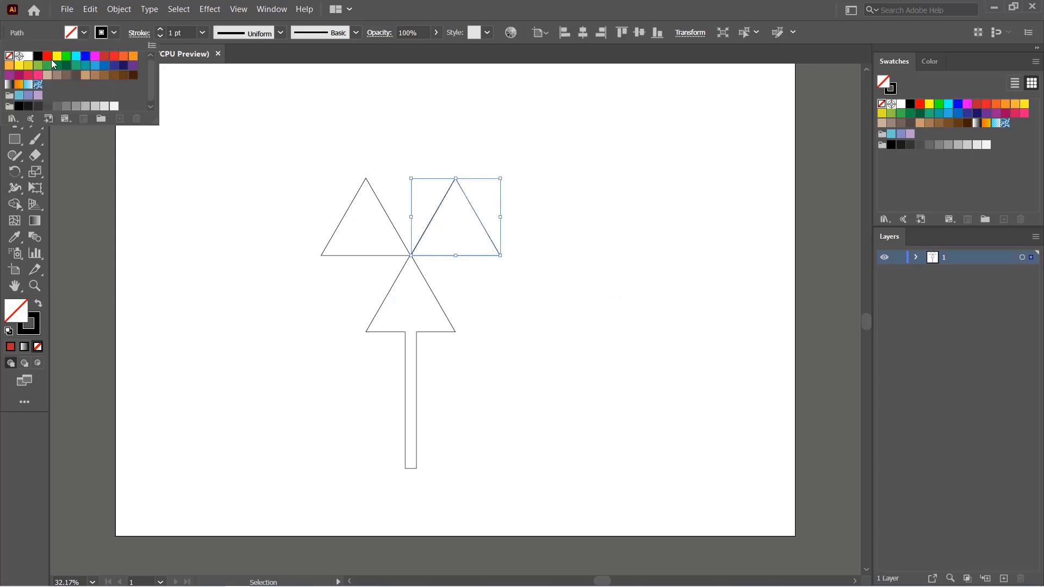
{"action": "left_click", "coordinate": [48, 56]}
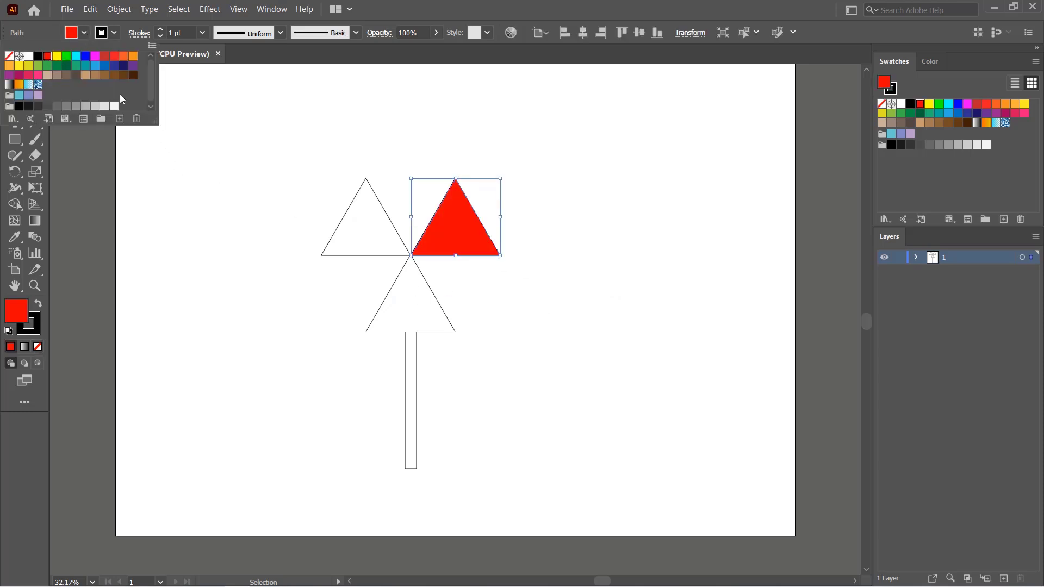
Step: Fill the left triangle green
{"action": "left_click", "coordinate": [364, 255]}
{"action": "left_click", "coordinate": [84, 33]}
{"action": "left_click", "coordinate": [47, 57]}
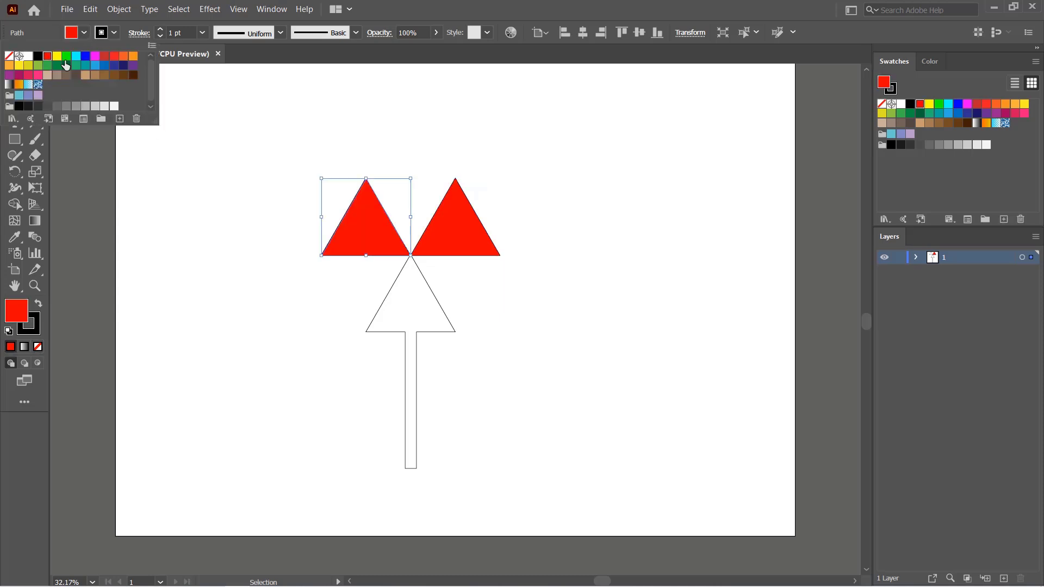
{"action": "left_click", "coordinate": [67, 56]}
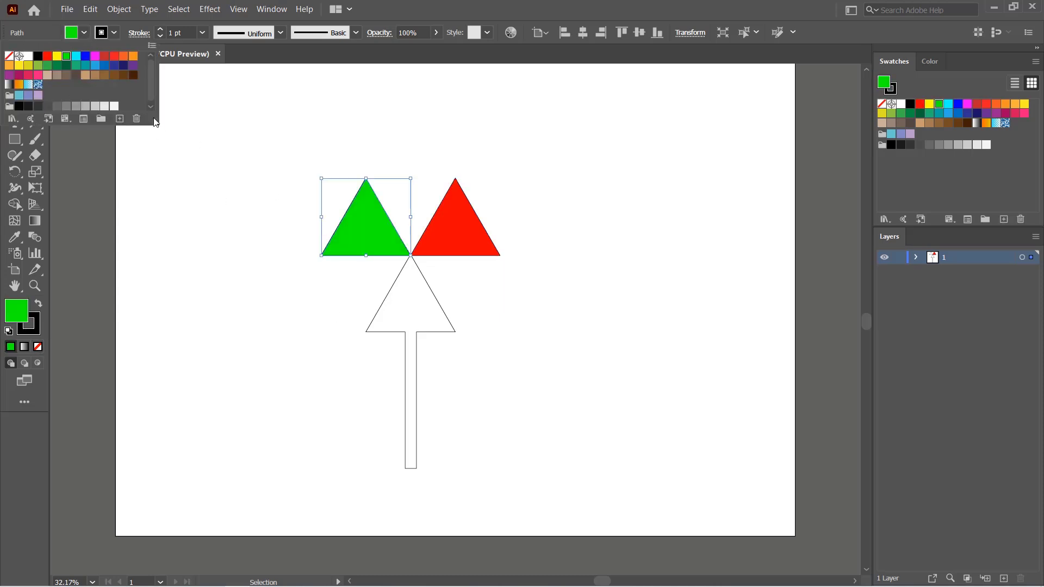
Step: Fill the arrow shape blue and deselect it
{"action": "left_click", "coordinate": [449, 325]}
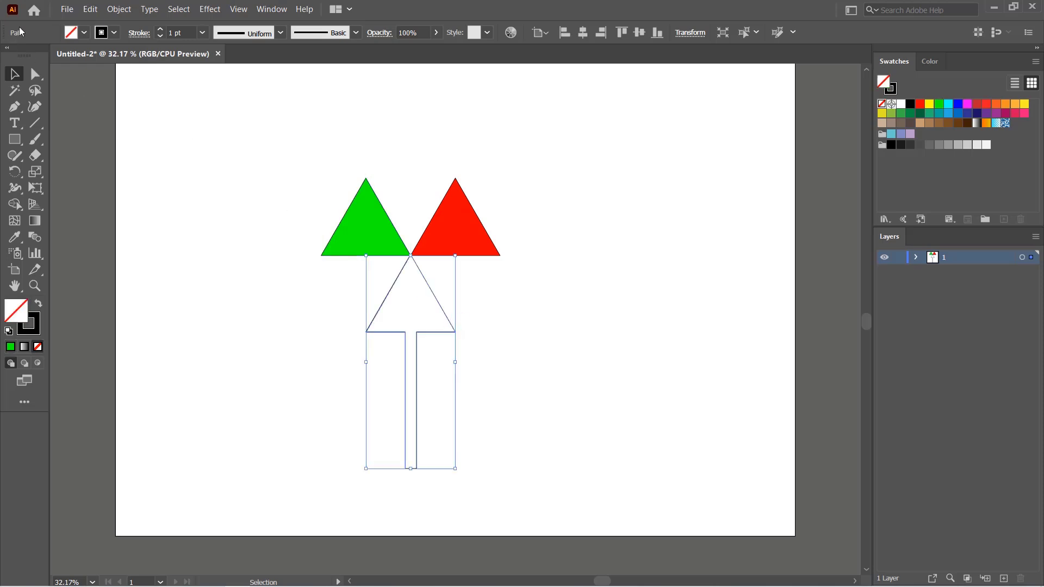
{"action": "left_click", "coordinate": [84, 33]}
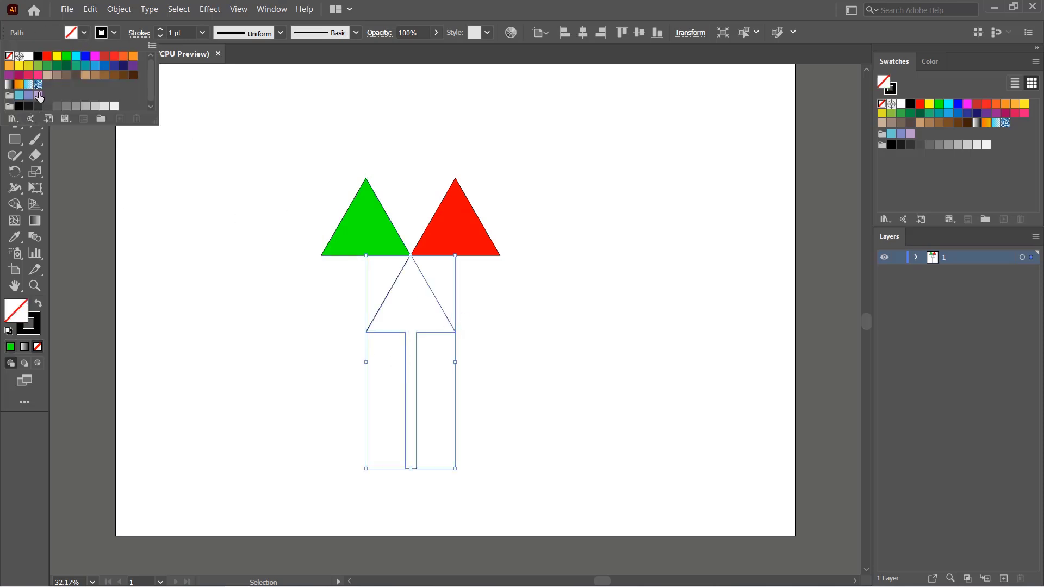
{"action": "left_click", "coordinate": [84, 57]}
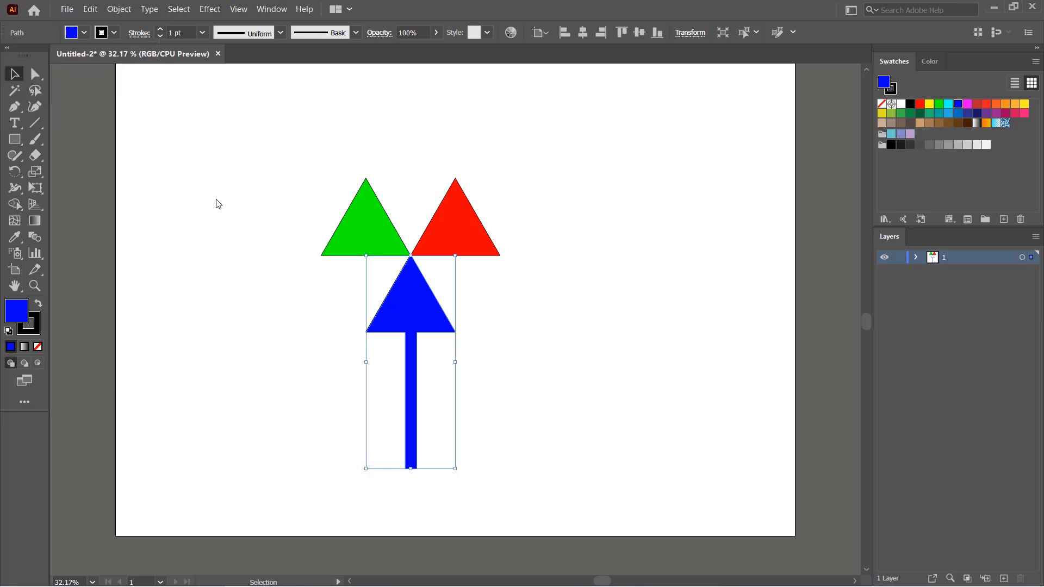
{"action": "left_click", "coordinate": [488, 330]}
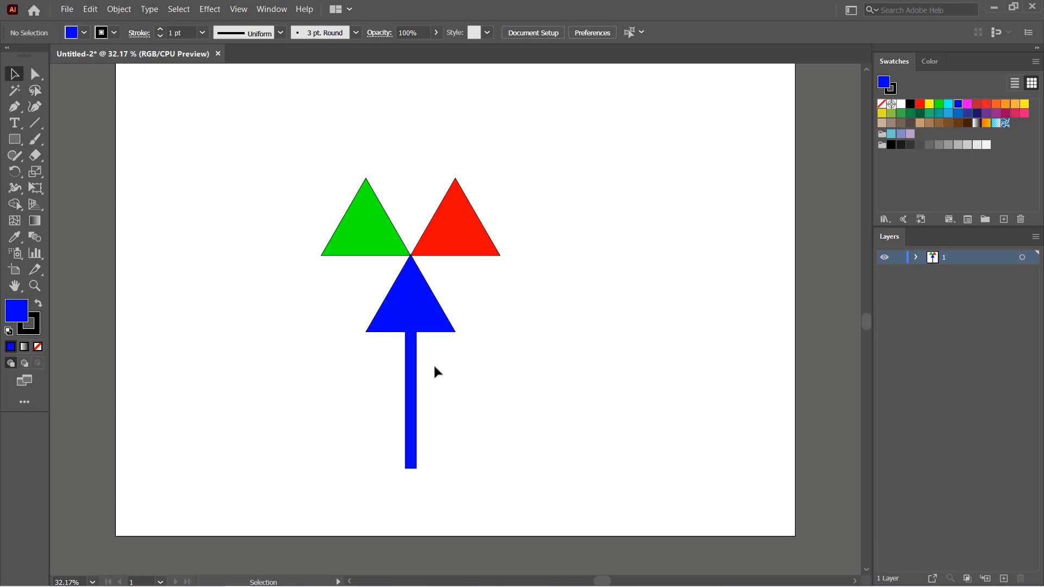
Step: Drag the coloured triangle-and-arrow icon to the left side of the artboard
{"action": "left_click_drag", "start_coordinate": [419, 307], "coordinate": [244, 302]}
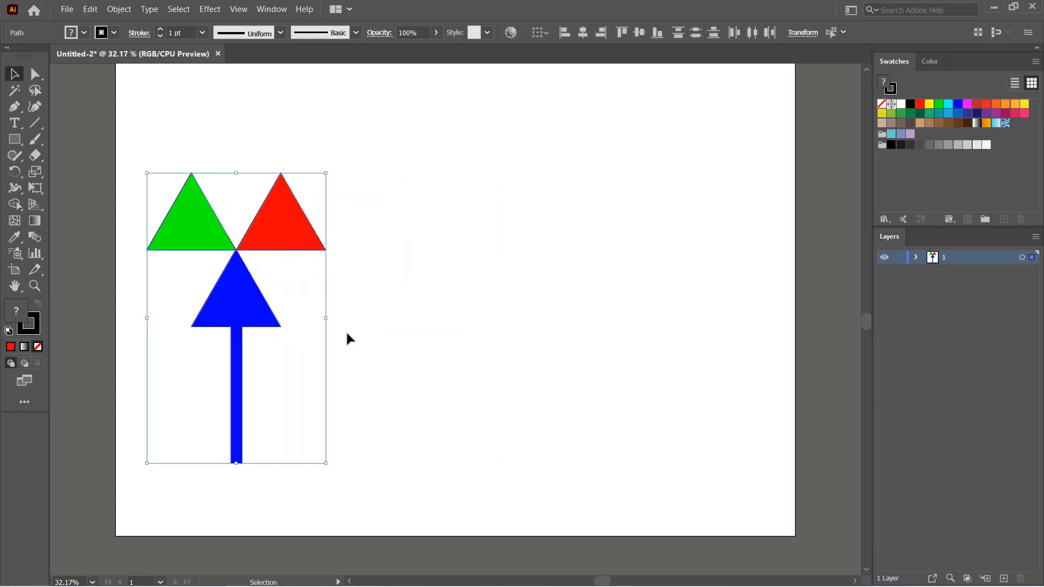
{"action": "left_click", "coordinate": [424, 324]}
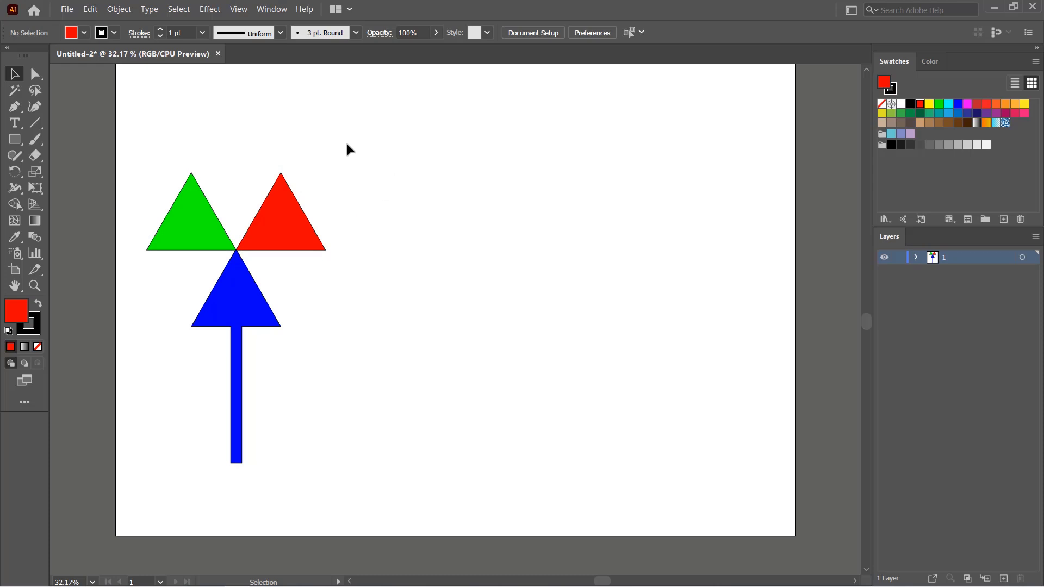
{"action": "key", "text": "l"}
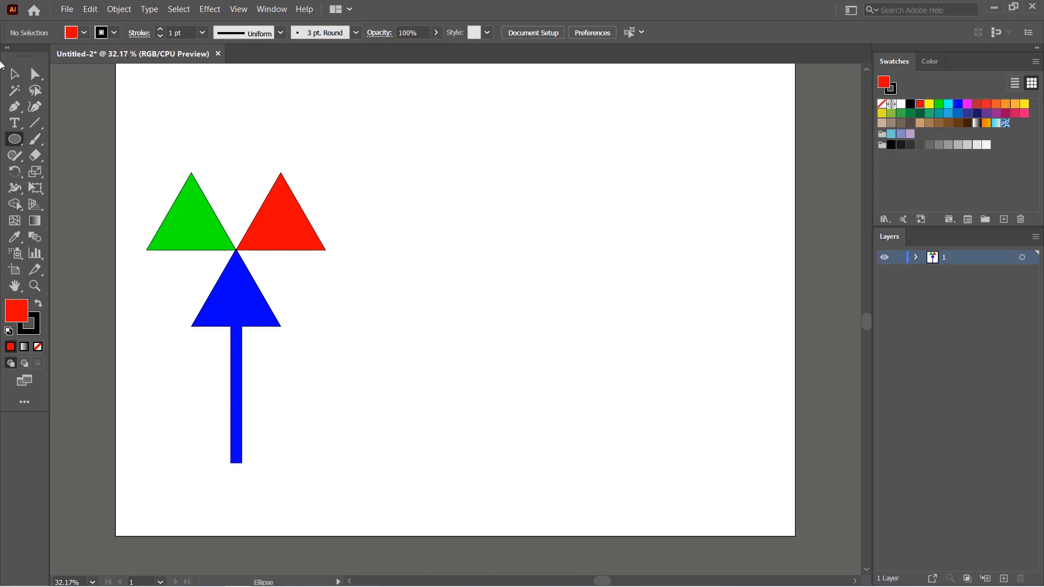
Step: Draw a first circle with no fill to the right of the icon
{"action": "left_click", "coordinate": [17, 142]}
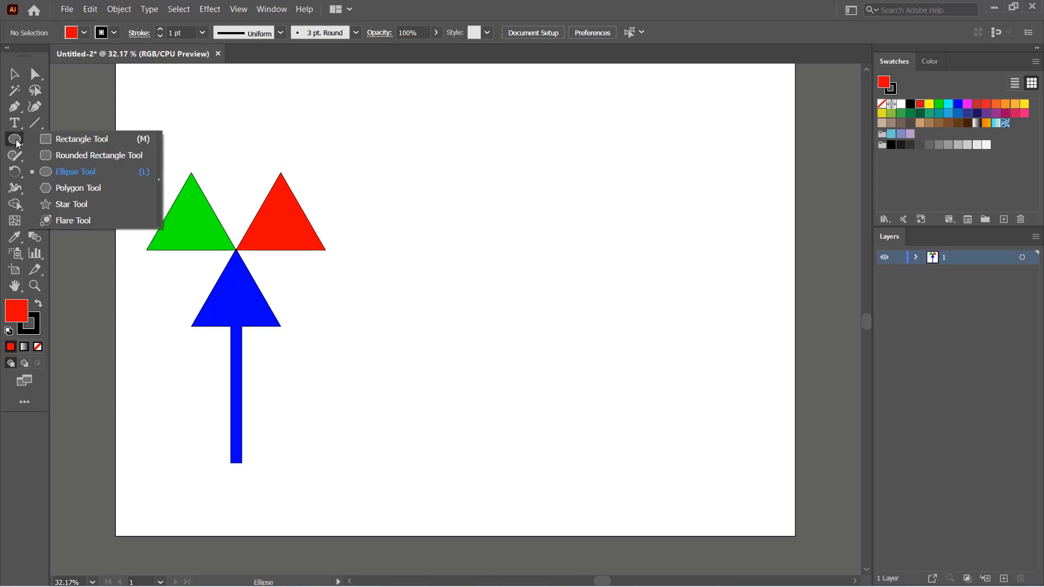
{"action": "left_click", "coordinate": [68, 171]}
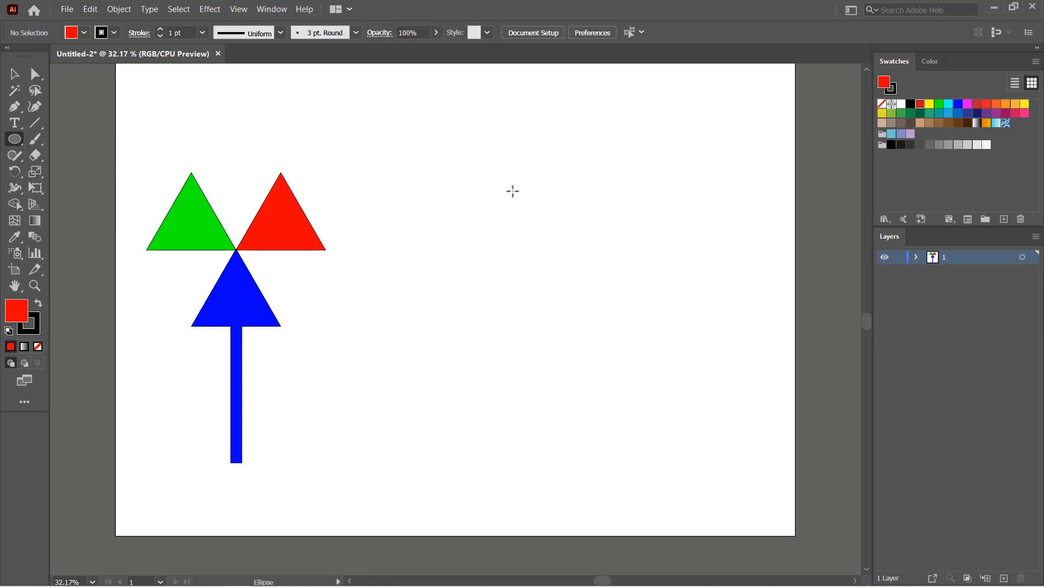
{"action": "left_click_drag", "start_coordinate": [513, 190], "coordinate": [546, 157]}
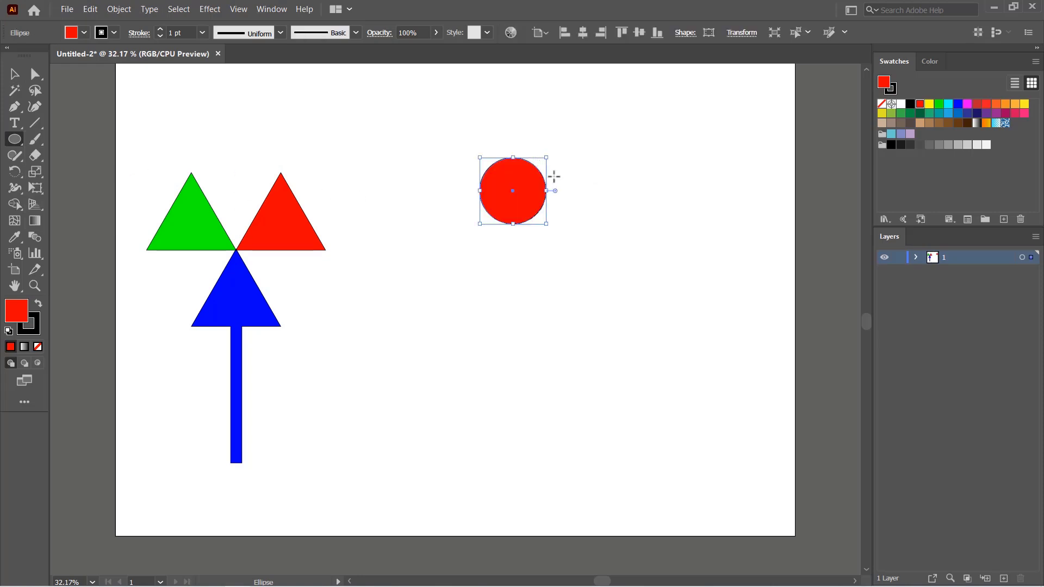
{"action": "left_click", "coordinate": [86, 33]}
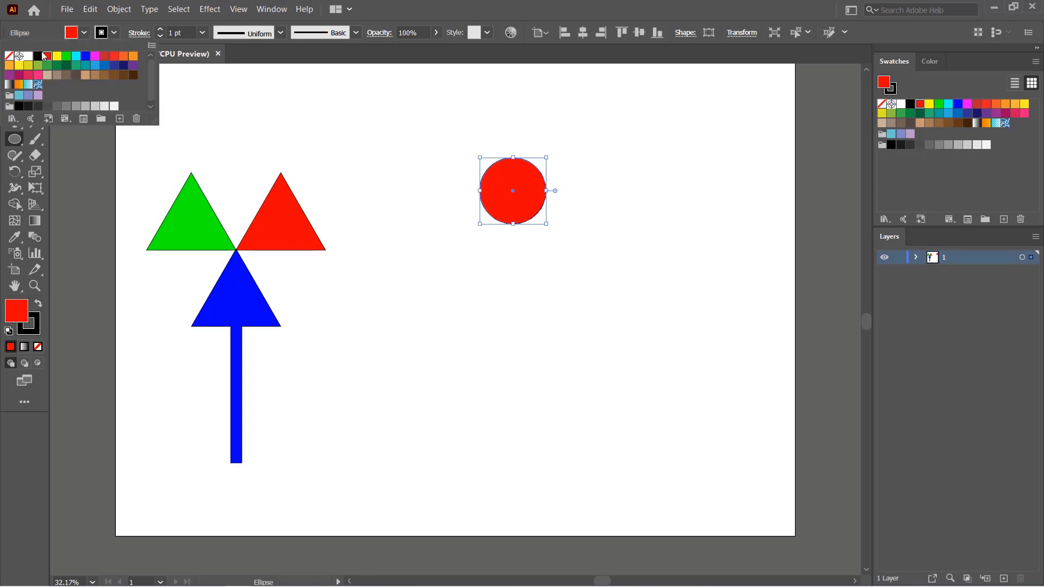
{"action": "left_click", "coordinate": [11, 56]}
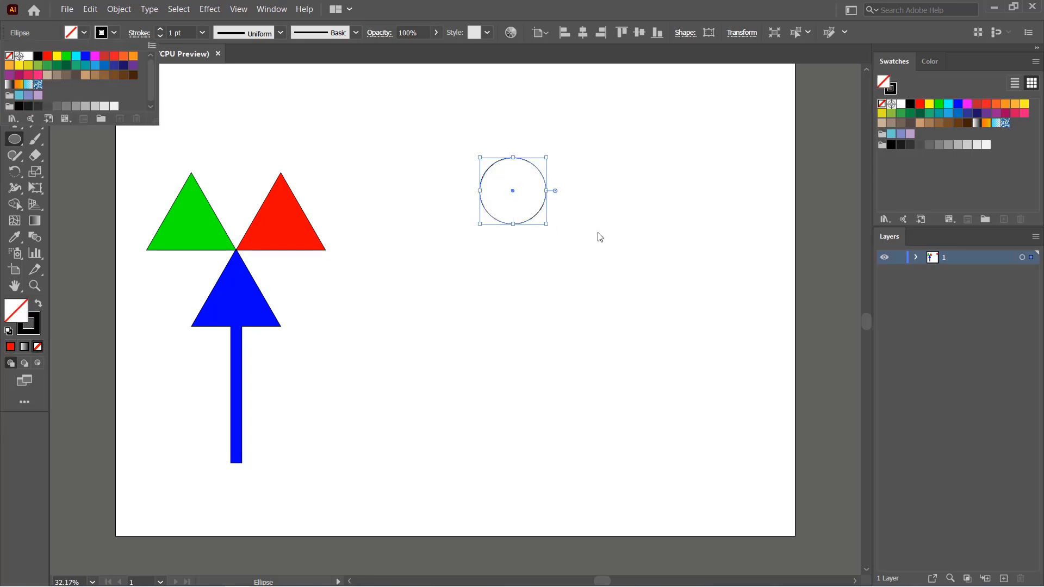
{"action": "left_click", "coordinate": [573, 223]}
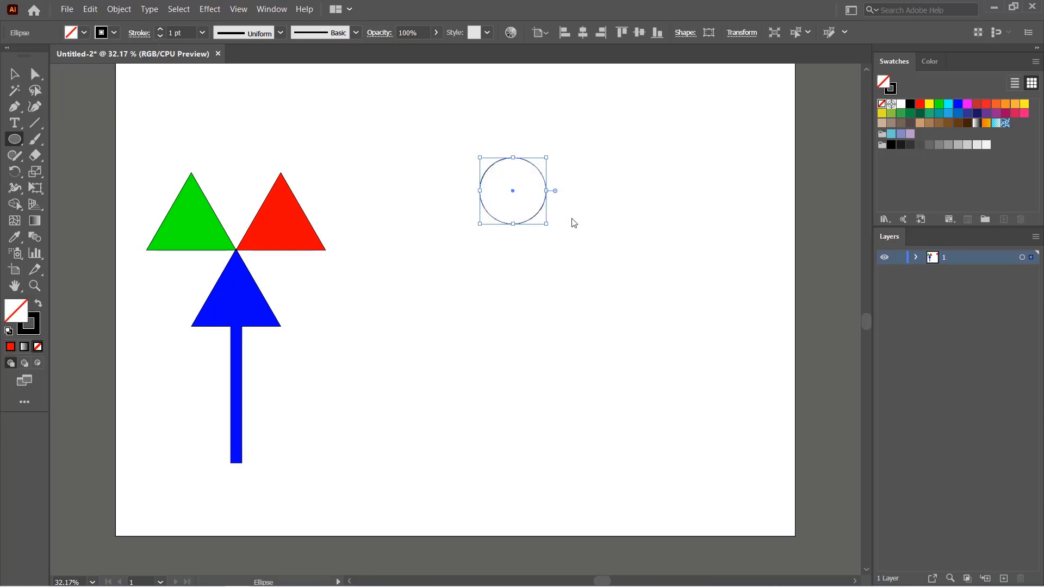
Step: Add overlapping circles above, beside and below it to complete the cloud cluster
{"action": "left_click_drag", "start_coordinate": [571, 218], "coordinate": [629, 153]}
{"action": "left_click_drag", "start_coordinate": [648, 188], "coordinate": [671, 165]}
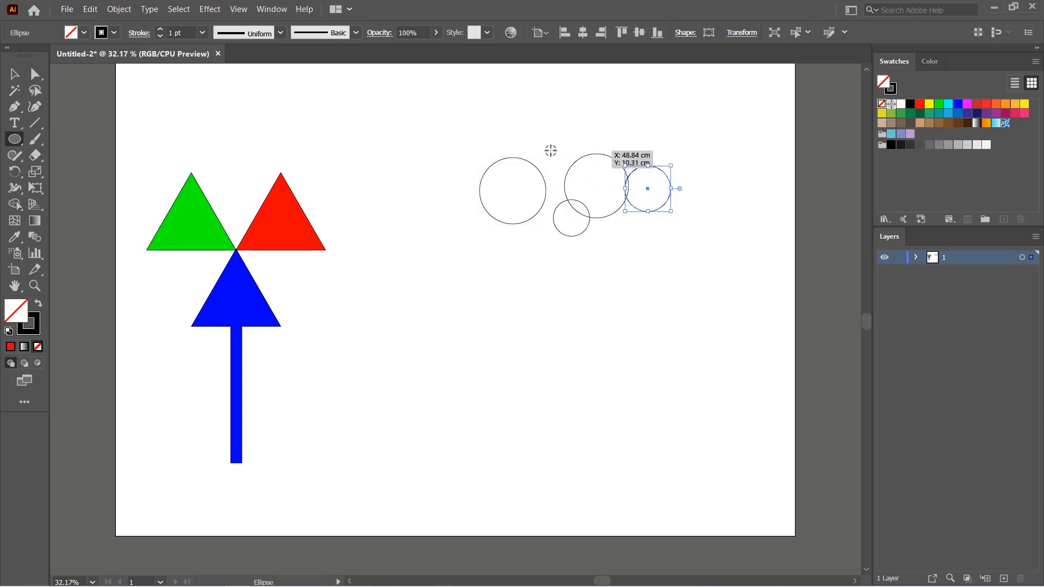
{"action": "left_click_drag", "start_coordinate": [549, 150], "coordinate": [581, 119]}
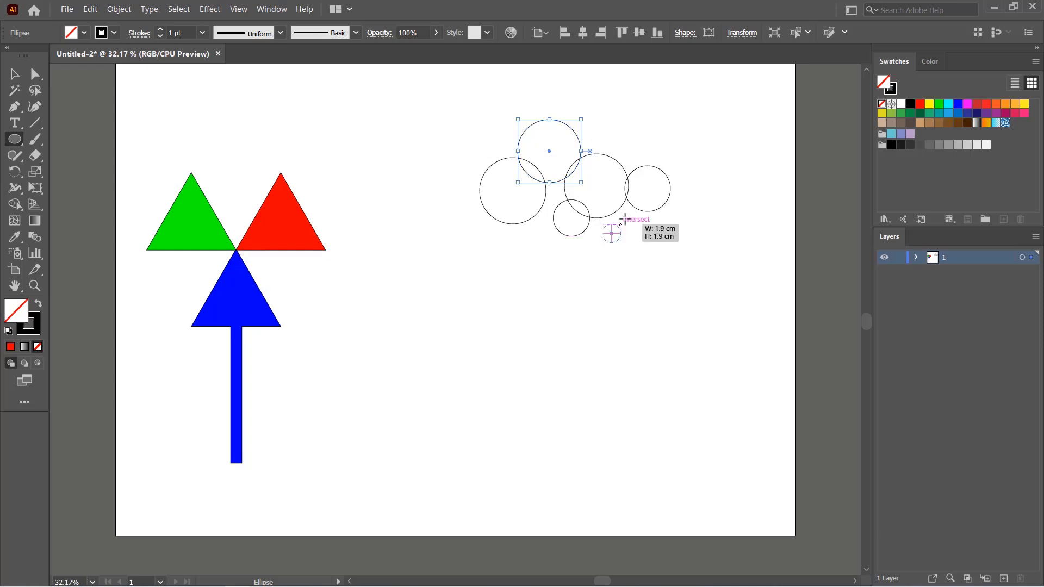
{"action": "left_click_drag", "start_coordinate": [624, 219], "coordinate": [639, 206]}
{"action": "left_click_drag", "start_coordinate": [661, 158], "coordinate": [702, 124]}
{"action": "left_click_drag", "start_coordinate": [670, 227], "coordinate": [702, 195]}
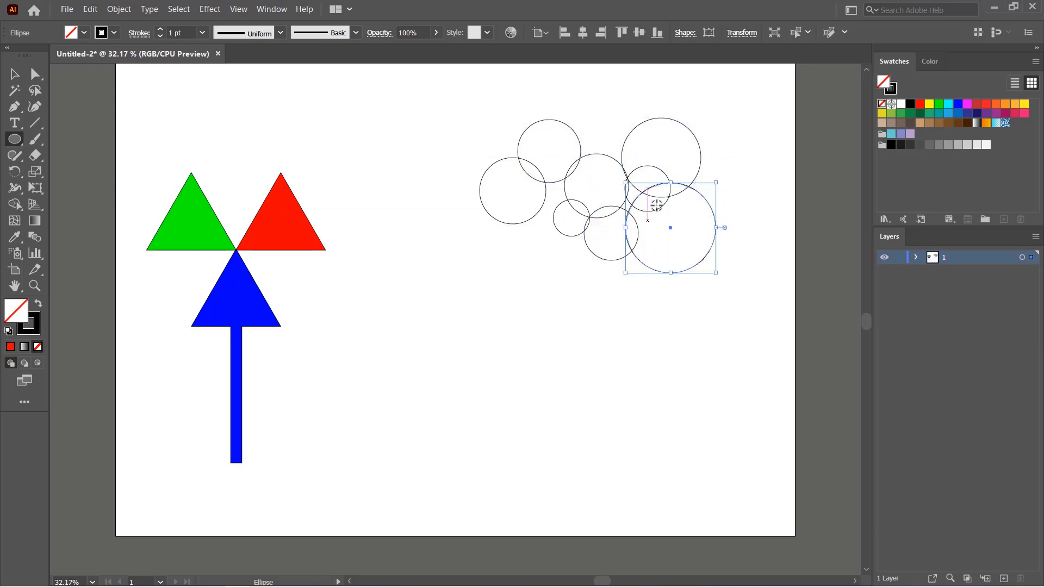
{"action": "left_click_drag", "start_coordinate": [700, 186], "coordinate": [728, 158]}
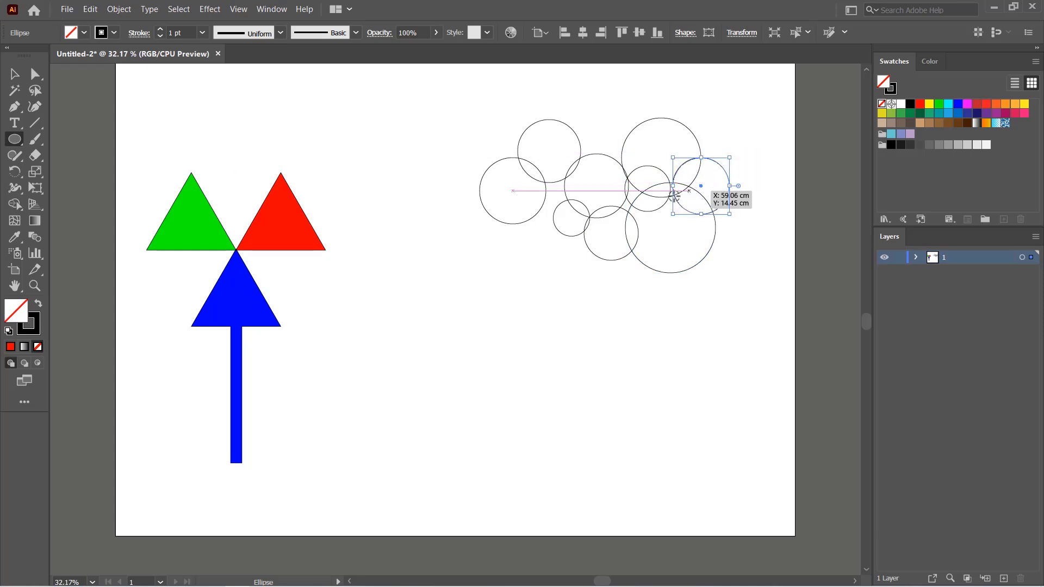
{"action": "left_click_drag", "start_coordinate": [538, 233], "coordinate": [548, 212]}
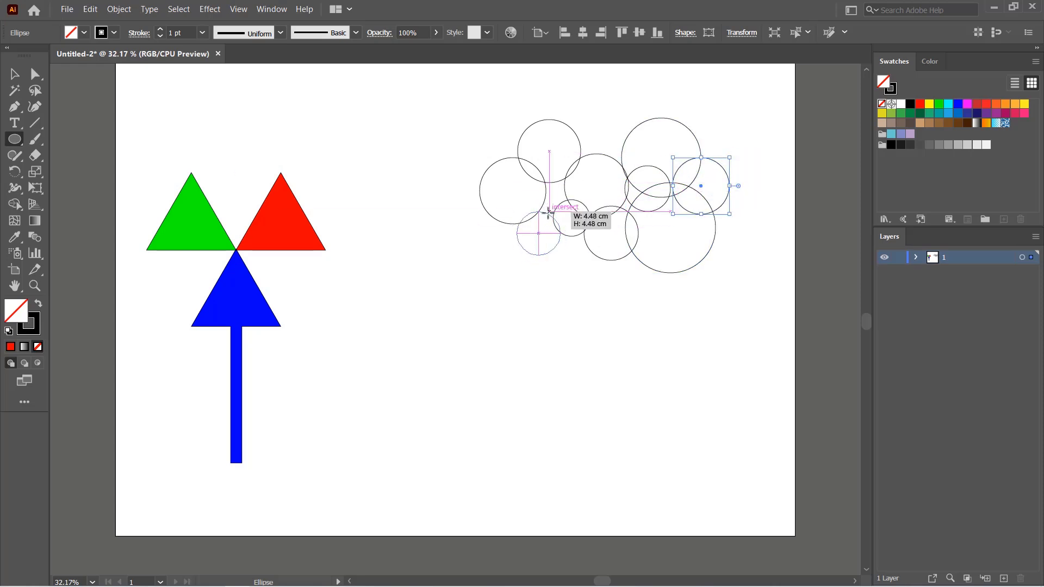
{"action": "left_click_drag", "start_coordinate": [548, 212], "coordinate": [547, 207]}
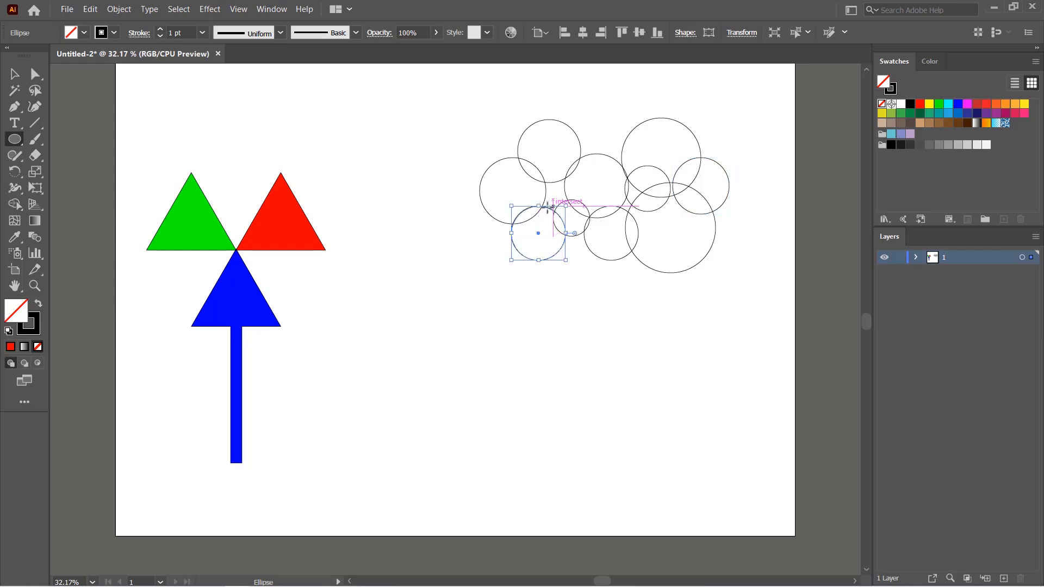
Step: Marquee-select all the circles and unite them with the Shape Builder into one cloud
{"action": "left_click", "coordinate": [15, 75]}
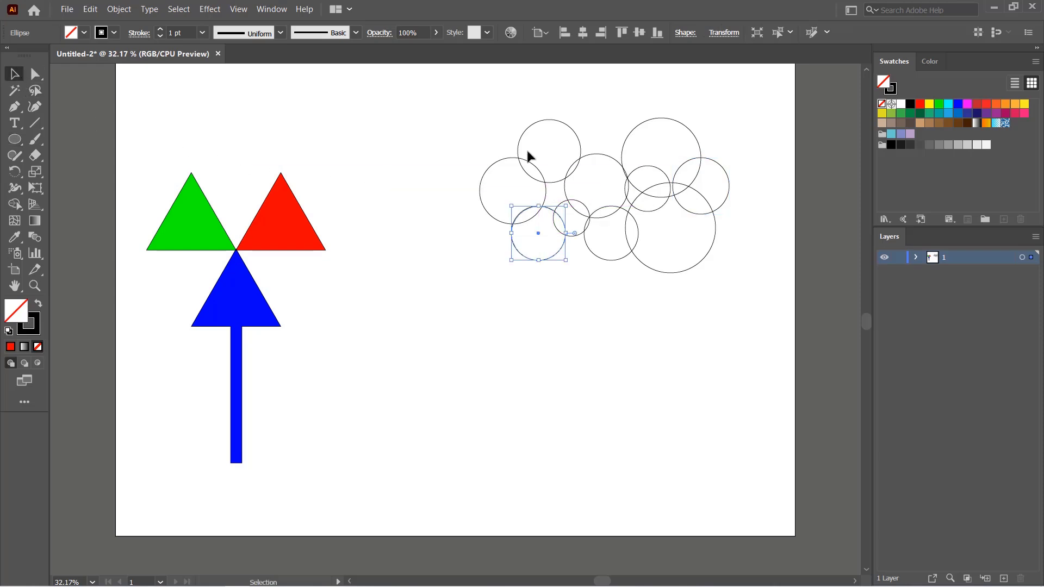
{"action": "left_click", "coordinate": [454, 139]}
{"action": "left_click_drag", "start_coordinate": [755, 107], "coordinate": [460, 306]}
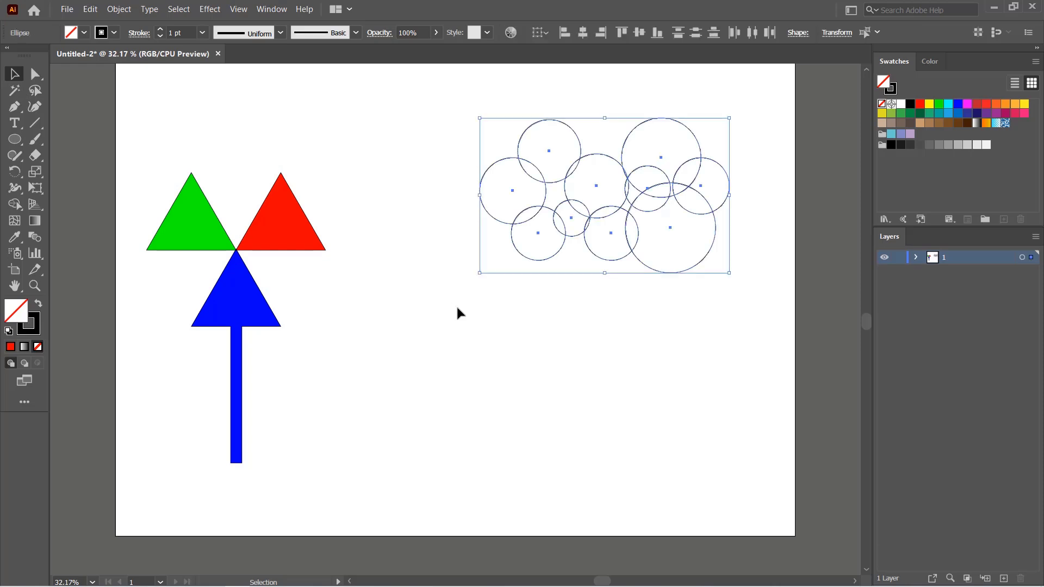
{"action": "left_click", "coordinate": [14, 204]}
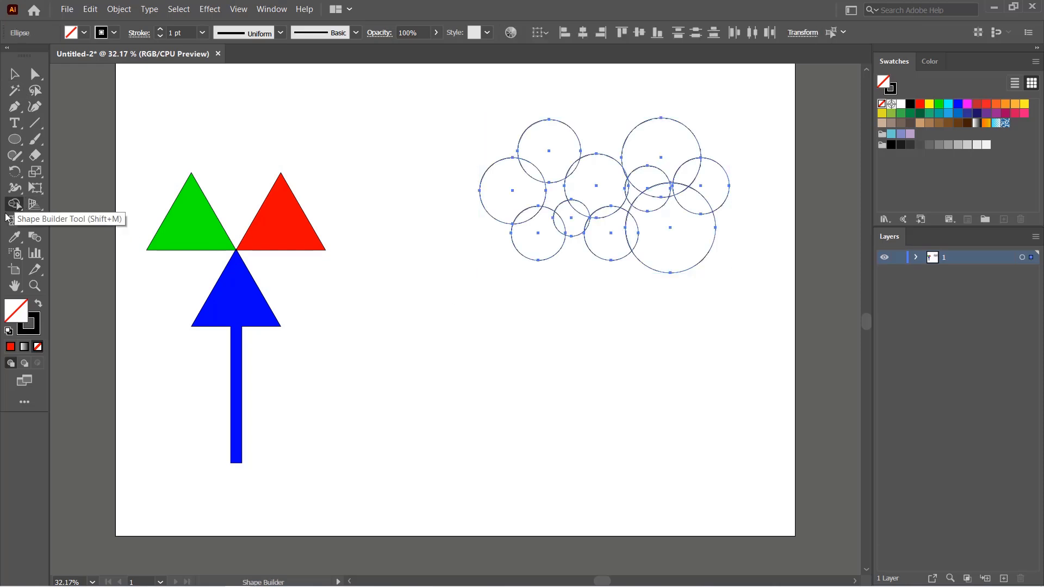
{"action": "mouse_move", "coordinate": [554, 153]}
{"action": "left_mouse_down"}
{"action": "mouse_move", "coordinate": [536, 241]}
{"action": "mouse_move", "coordinate": [698, 195]}
{"action": "mouse_move", "coordinate": [664, 168]}
{"action": "mouse_move", "coordinate": [603, 181]}
{"action": "mouse_move", "coordinate": [569, 168]}
{"action": "mouse_move", "coordinate": [537, 211]}
{"action": "mouse_move", "coordinate": [608, 217]}
{"action": "mouse_move", "coordinate": [657, 200]}
{"action": "mouse_move", "coordinate": [628, 191]}
{"action": "mouse_move", "coordinate": [633, 210]}
{"action": "left_mouse_up"}
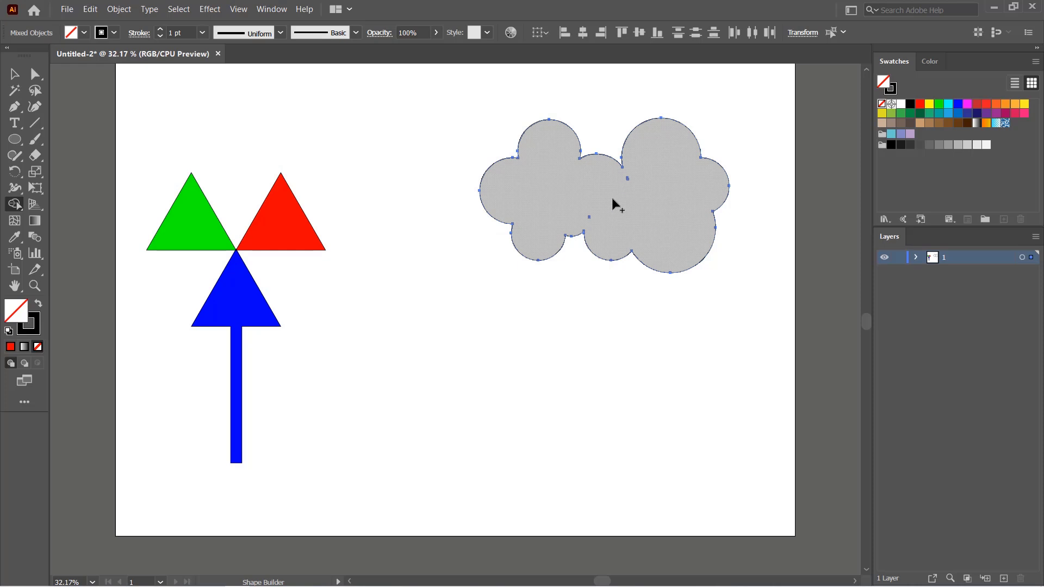
Step: Check the stray path inside the cloud and zoom in on it
{"action": "left_click", "coordinate": [14, 74]}
{"action": "left_click", "coordinate": [223, 93]}
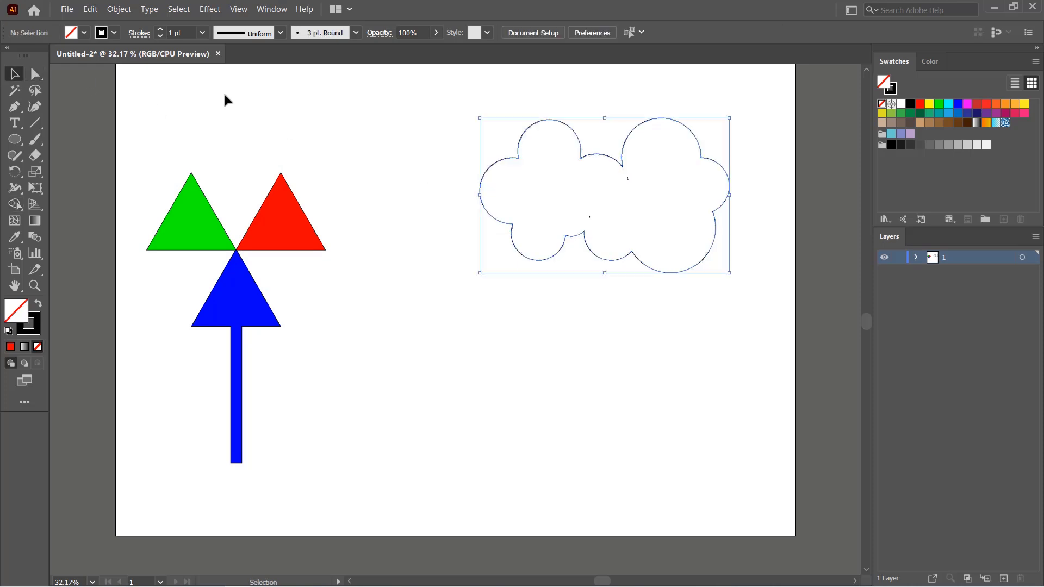
{"action": "left_click", "coordinate": [627, 178]}
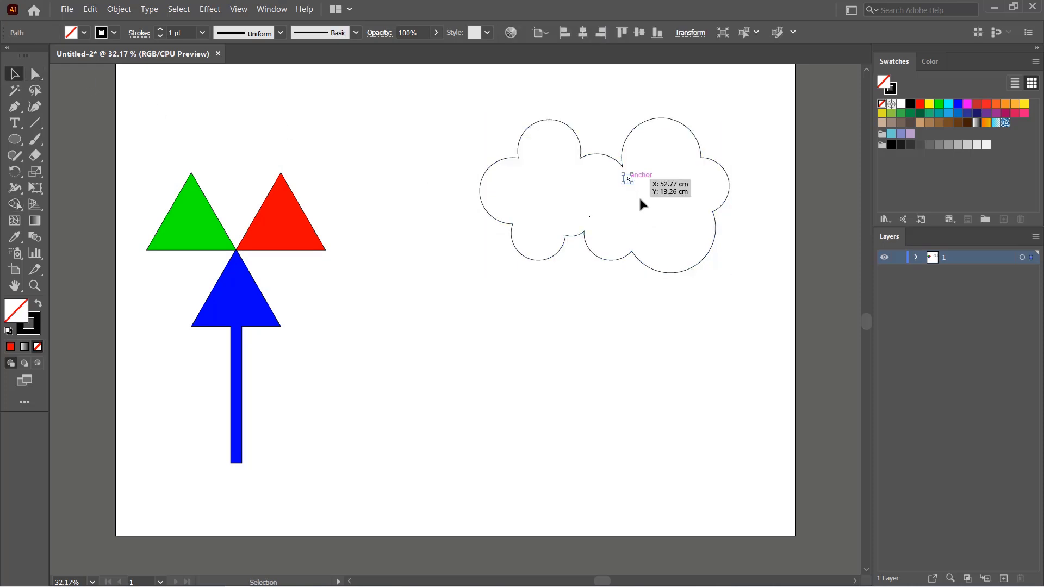
{"action": "left_click", "coordinate": [637, 201]}
{"action": "key", "text": "ctrl+plus"}
{"action": "key", "text": "ctrl+plus"}
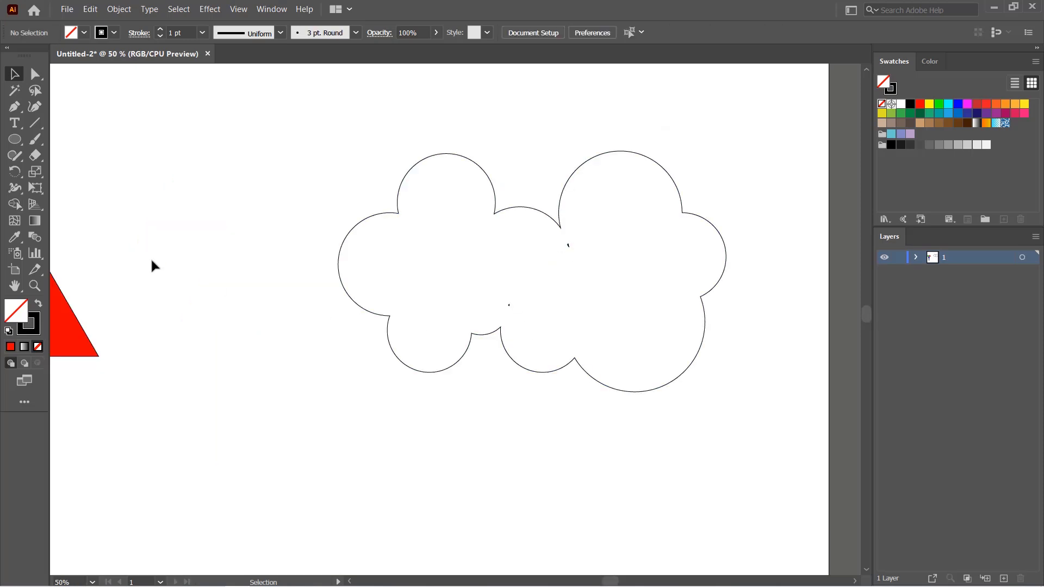
Step: Merge all the cloud paths and stray fragments into one compound shape with Shape Builder, leaving it selected
{"action": "left_click", "coordinate": [19, 208]}
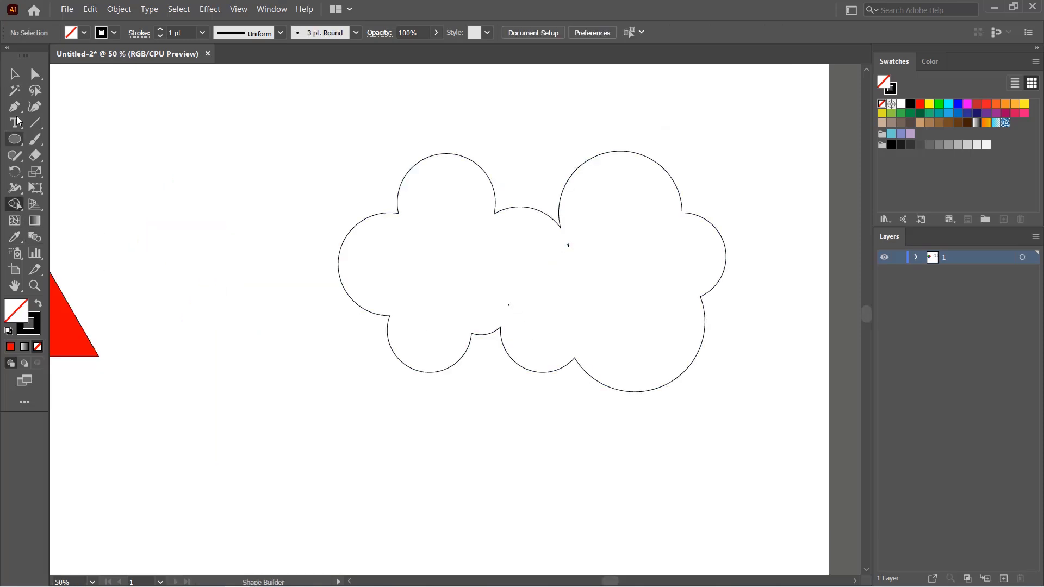
{"action": "left_click", "coordinate": [15, 74]}
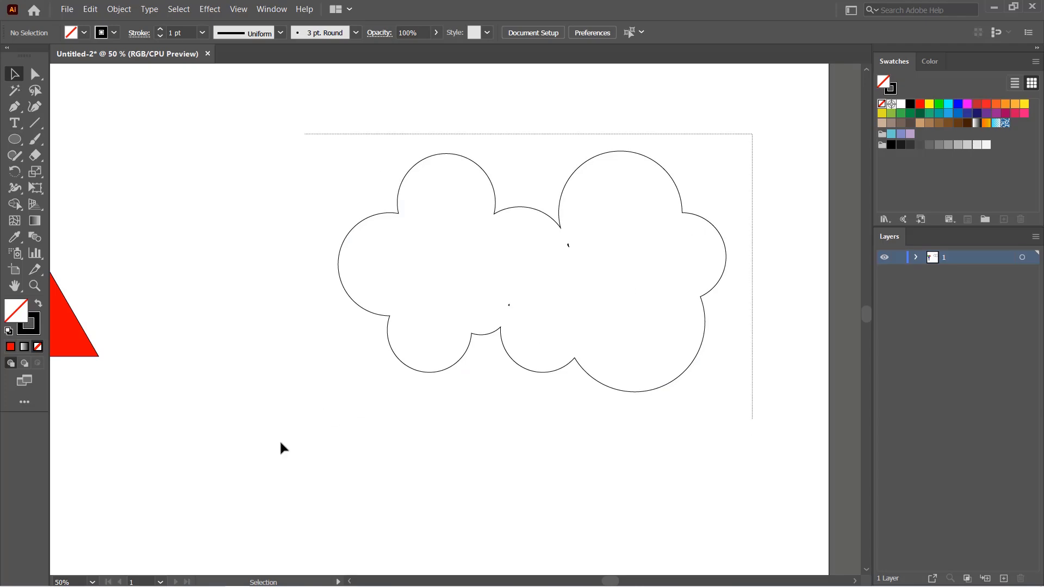
{"action": "left_click_drag", "start_coordinate": [729, 187], "coordinate": [281, 445]}
{"action": "left_click", "coordinate": [18, 207]}
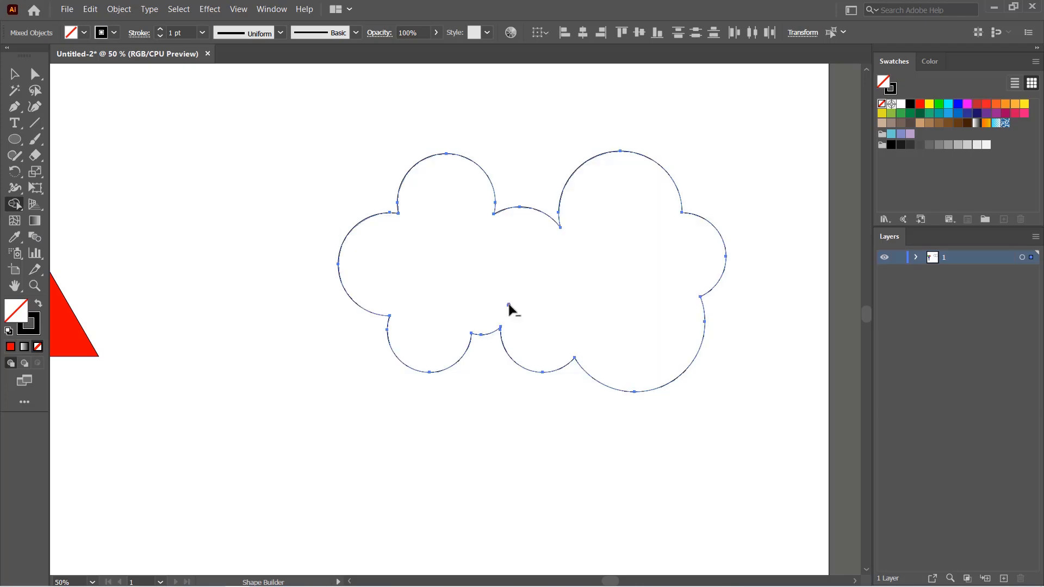
{"action": "left_click", "coordinate": [509, 314]}
{"action": "left_click", "coordinate": [14, 74]}
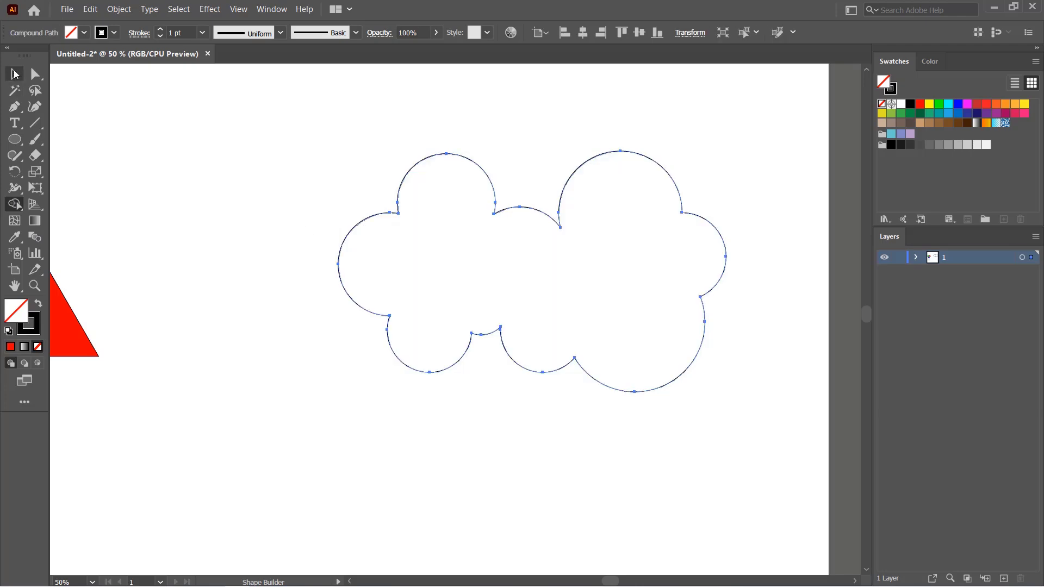
{"action": "left_click", "coordinate": [248, 182]}
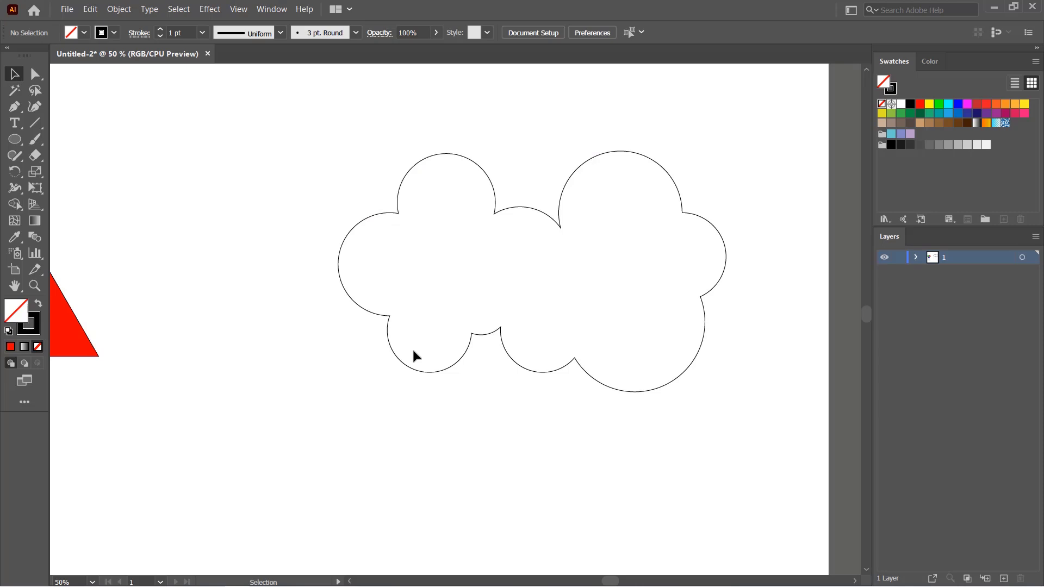
{"action": "left_click", "coordinate": [502, 342]}
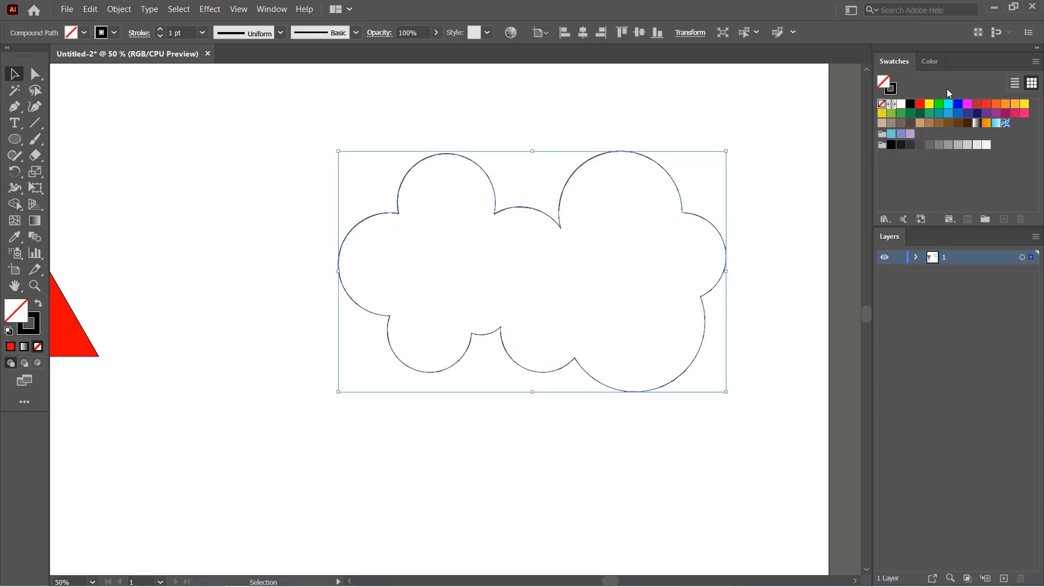
Step: Give the cloud a cyan fill from the Swatches panel and keep it selected
{"action": "left_click", "coordinate": [948, 103]}
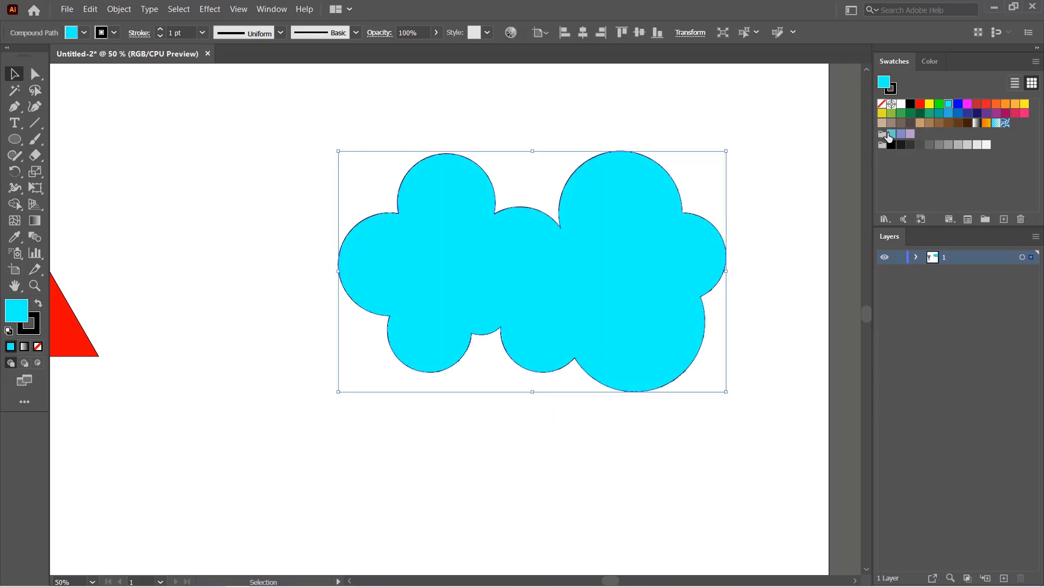
{"action": "left_click", "coordinate": [891, 134]}
{"action": "left_click", "coordinate": [948, 105]}
{"action": "left_click", "coordinate": [732, 388]}
{"action": "left_click", "coordinate": [698, 305]}
Step: Set the cloud's black outline to a 3 pt stroke weight and deselect it
{"action": "double_click", "coordinate": [174, 32]}
{"action": "type", "text": "3"}
{"action": "key", "text": "Return"}
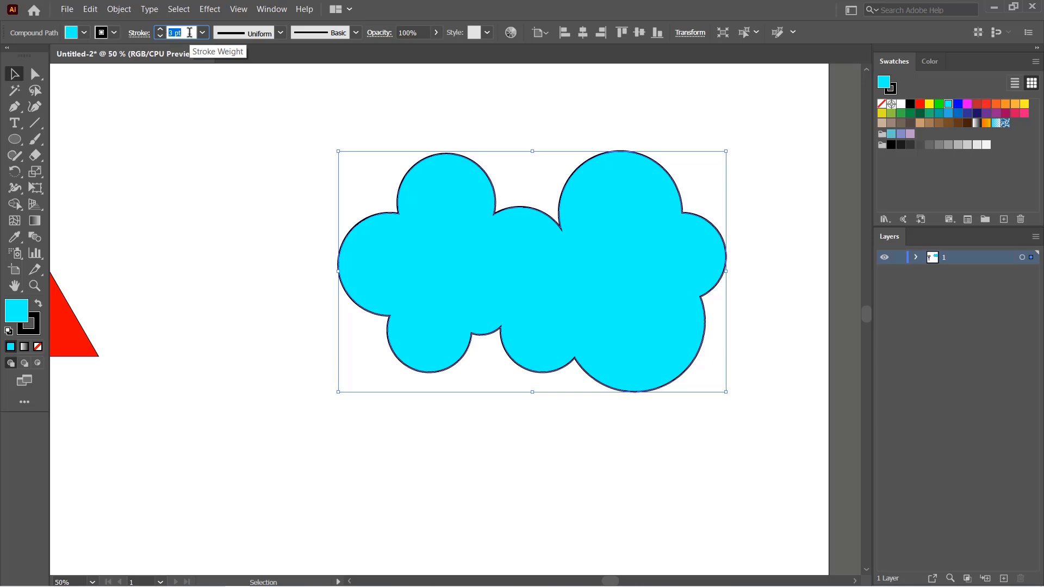
{"action": "left_click", "coordinate": [242, 260]}
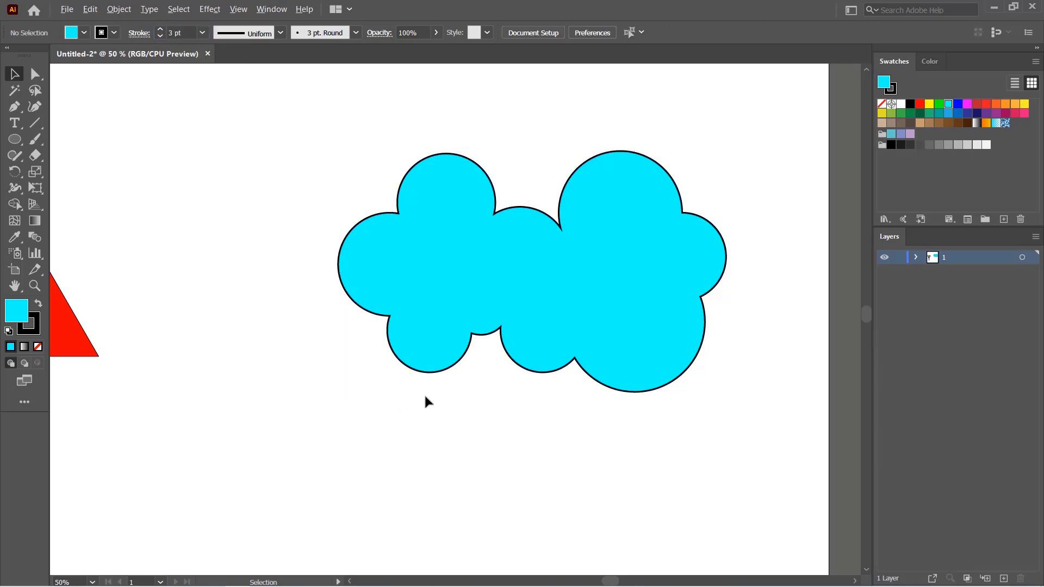
Step: Zoom out to show the triangles, blue arrow and cyan cloud on the whole artboard
{"action": "scroll", "coordinate": [435, 394], "scroll_direction": "down", "scroll_amount": 2}
{"action": "scroll", "coordinate": [476, 384], "scroll_direction": "down", "scroll_amount": 1}
{"action": "scroll", "coordinate": [161, 428], "scroll_direction": "up", "scroll_amount": 1}
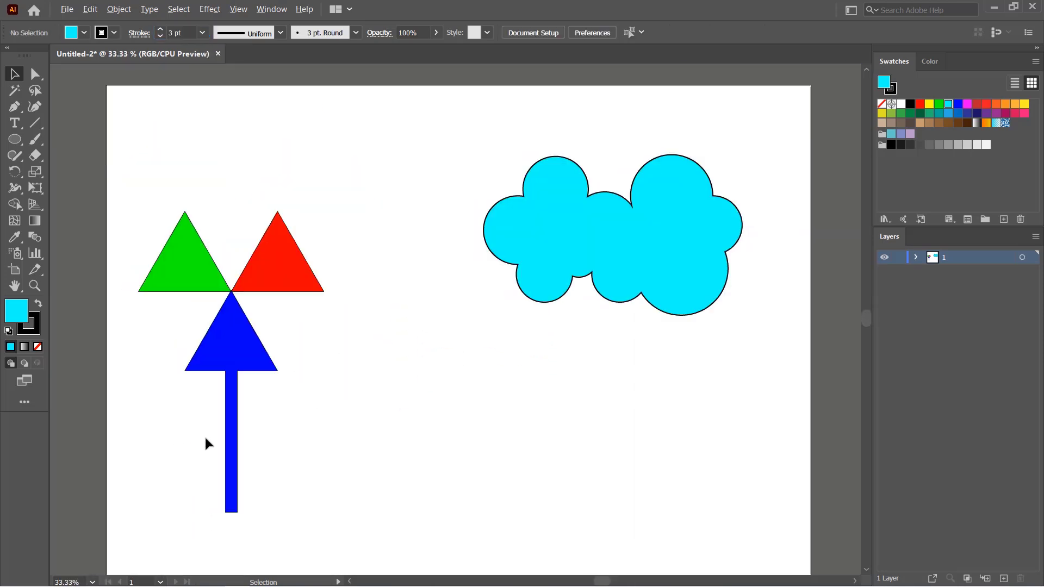
{"action": "scroll", "coordinate": [236, 447], "scroll_direction": "down", "scroll_amount": 1}
{"action": "scroll", "coordinate": [236, 443], "scroll_direction": "up", "scroll_amount": 1}
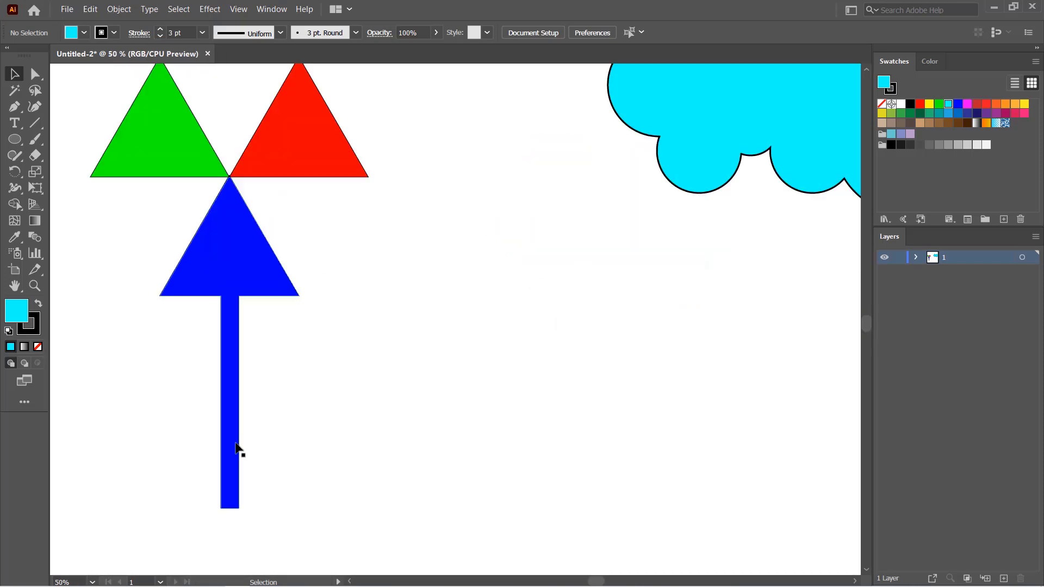
{"action": "scroll", "coordinate": [238, 449], "scroll_direction": "down", "scroll_amount": 1}
{"action": "scroll", "coordinate": [241, 424], "scroll_direction": "up", "scroll_amount": 1}
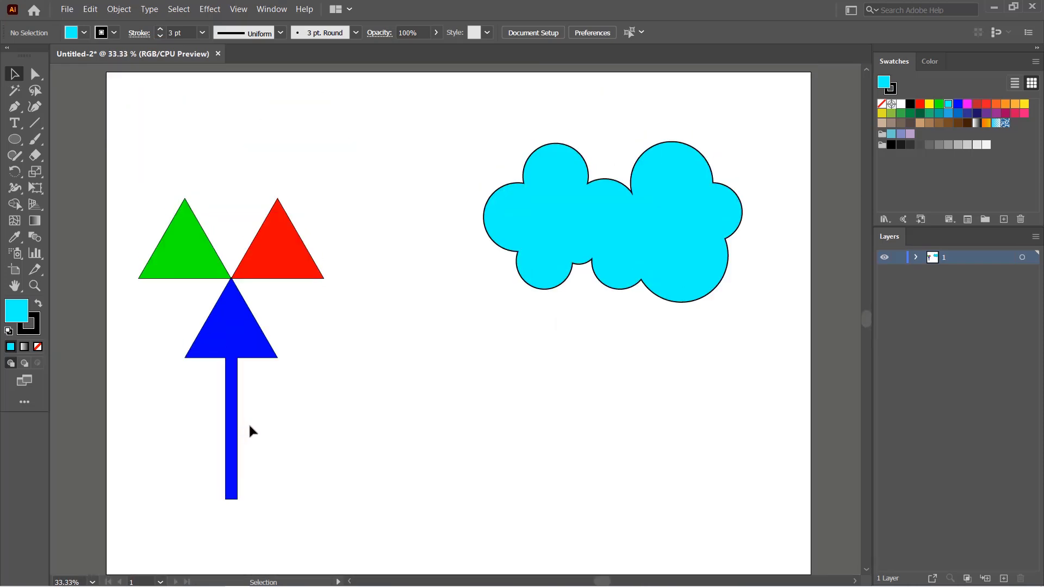